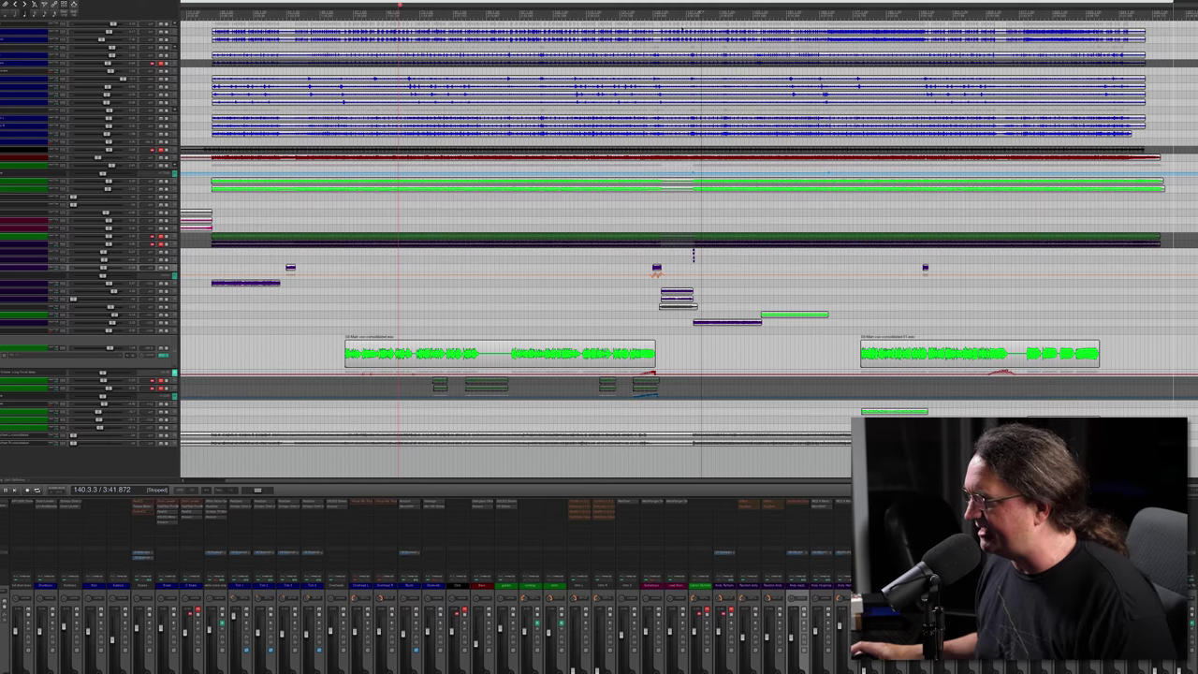
# - Solo the guitar solo track, play it from bar 140, then stop playback
pyautogui.click(697, 16)
pyautogui.scroll(3, 655, 296)
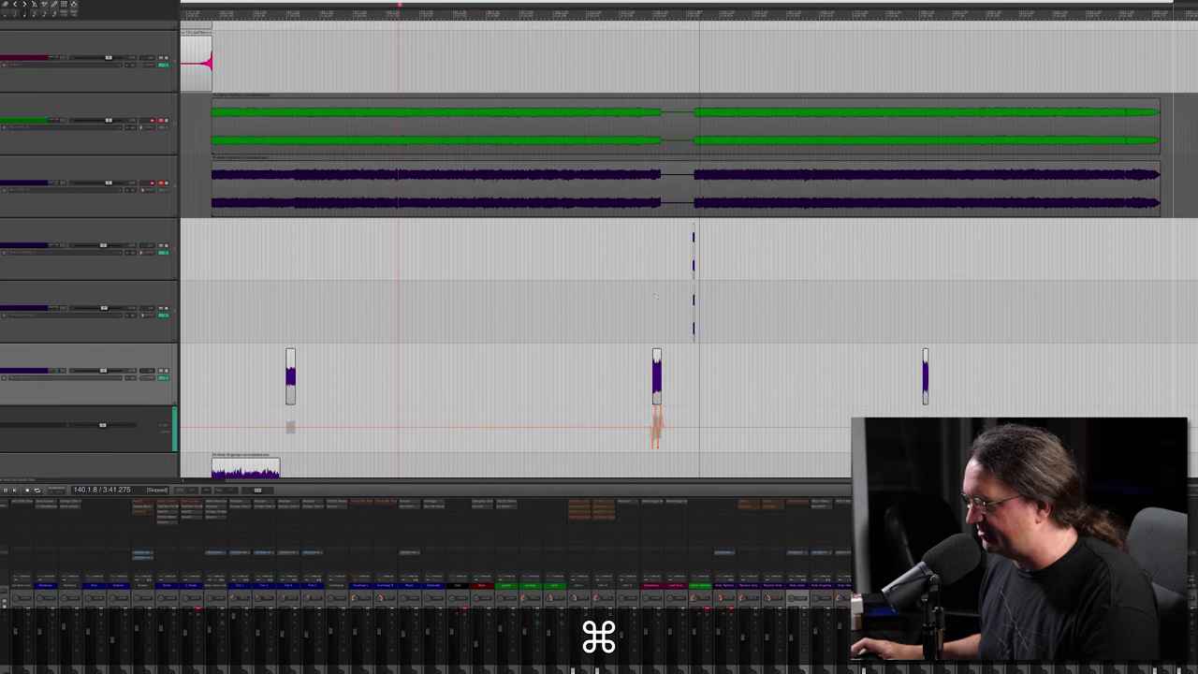
pyautogui.scroll(-10, 655, 428)
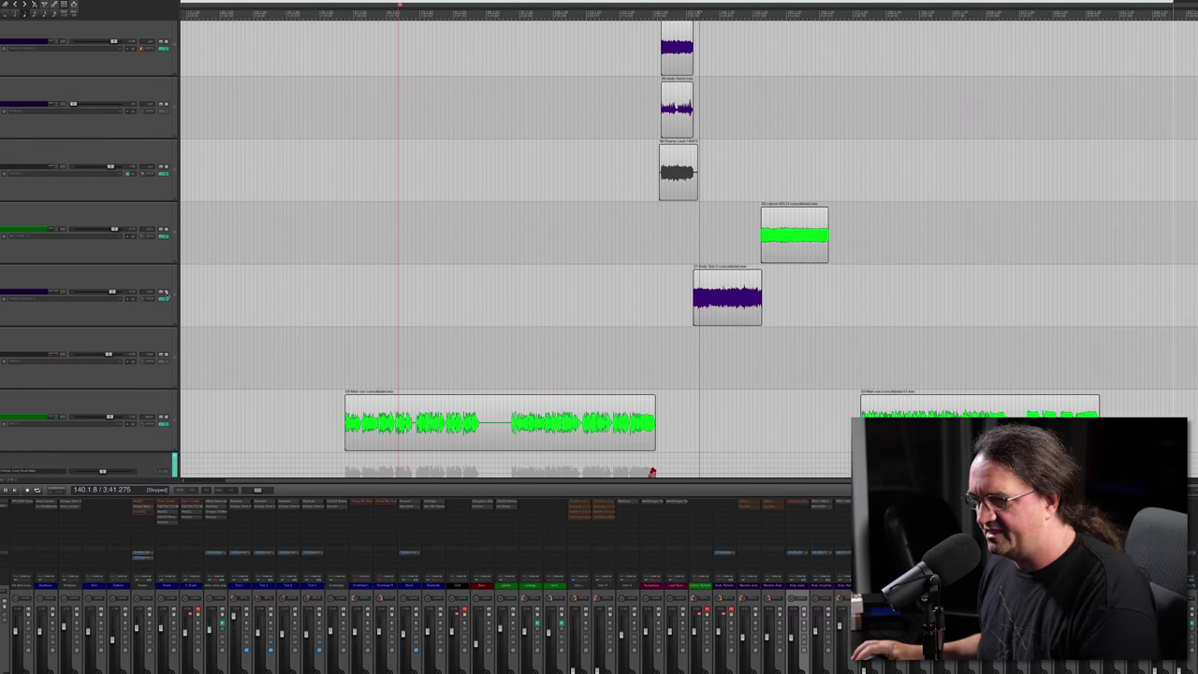
pyautogui.click(164, 293)
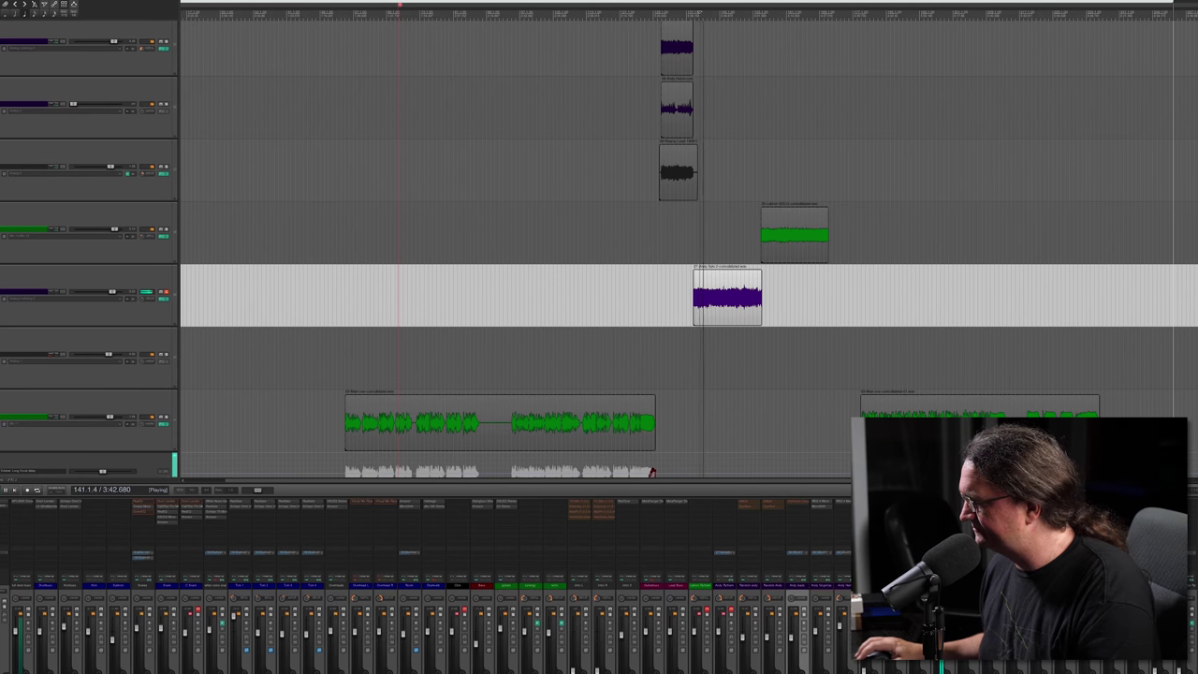
pyautogui.press('shift')
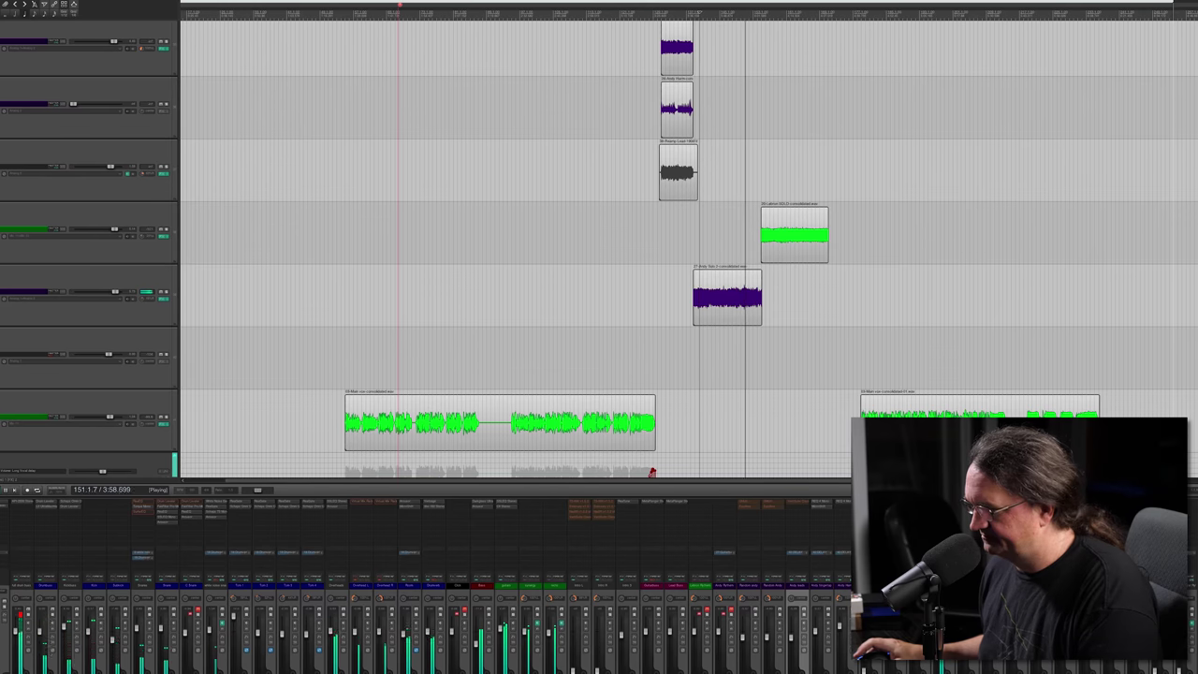
pyautogui.press('space')
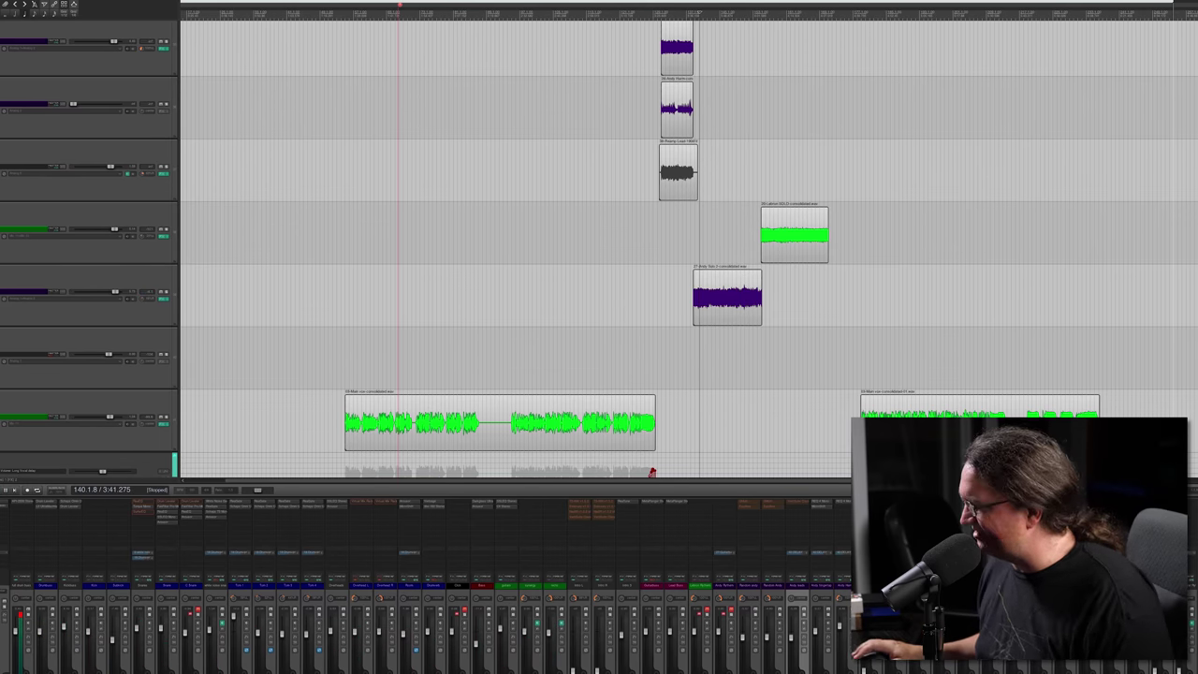
# - Insert VST: ReaDelay (Cockos) on track 40 DELAY, filtering the FX browser for 'delay'
pyautogui.click(89, 295)
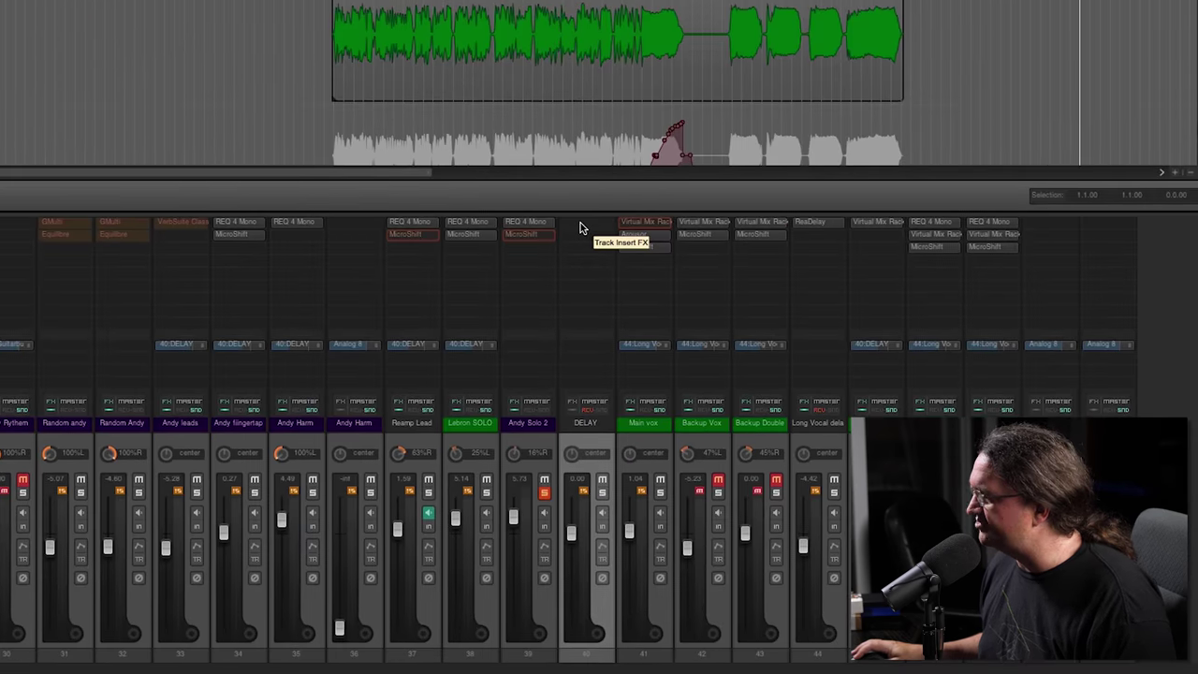
pyautogui.click(580, 224)
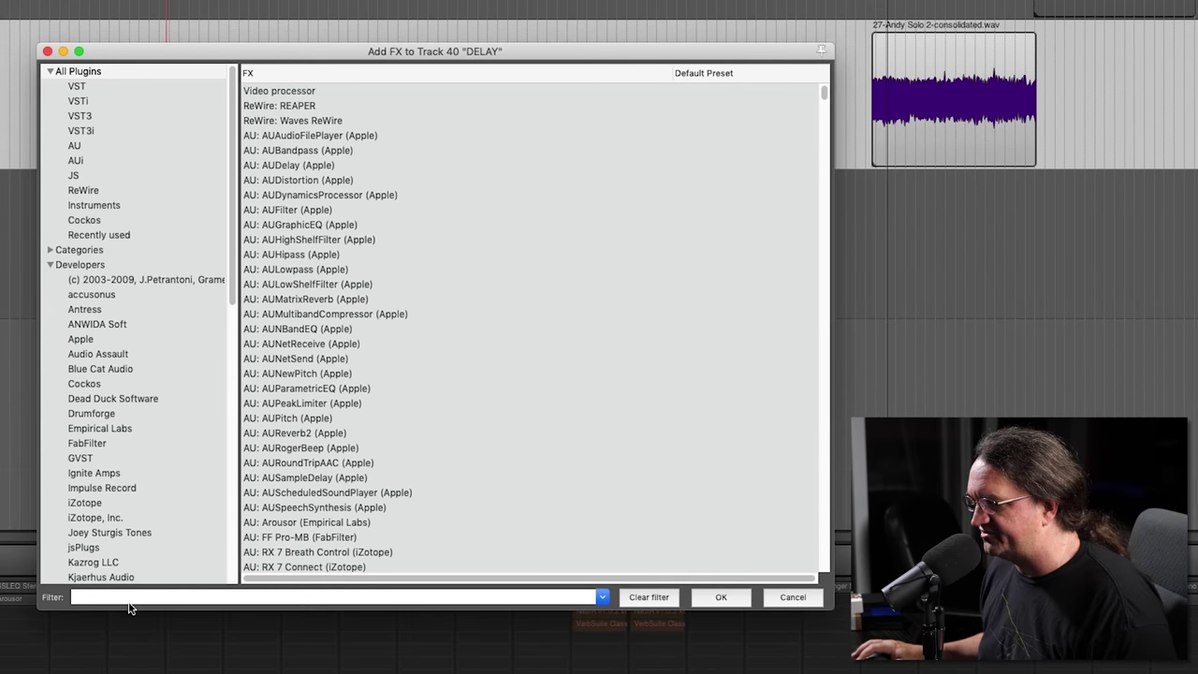
pyautogui.write('delay')
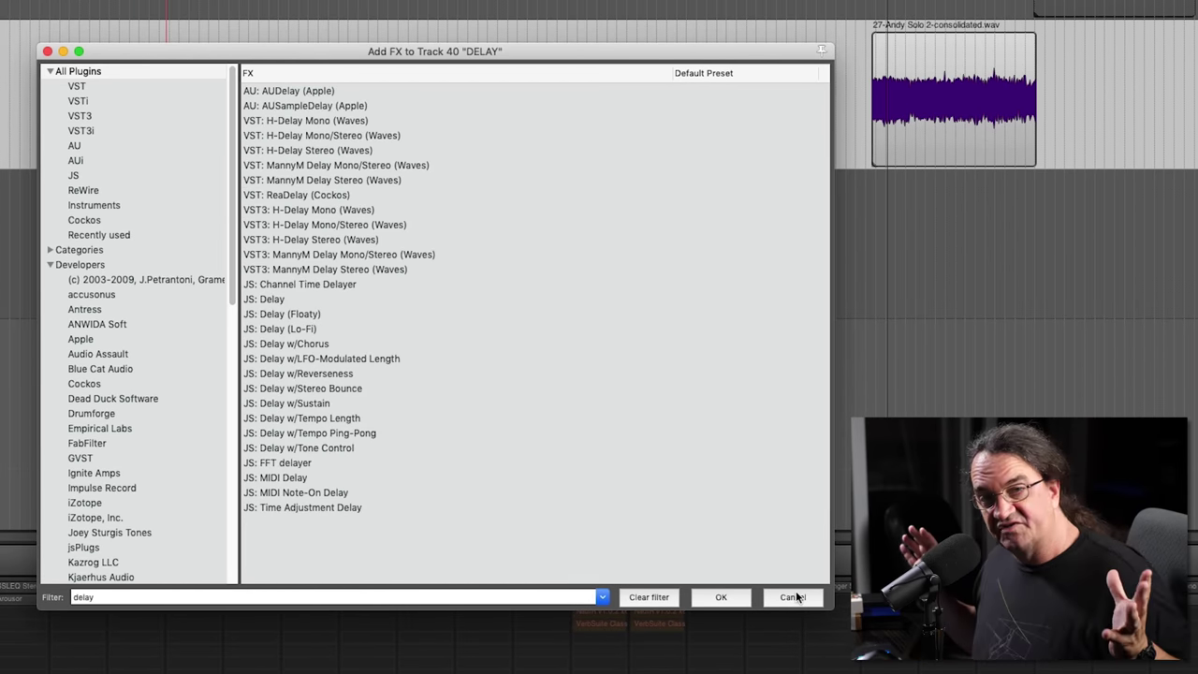
pyautogui.click(286, 196)
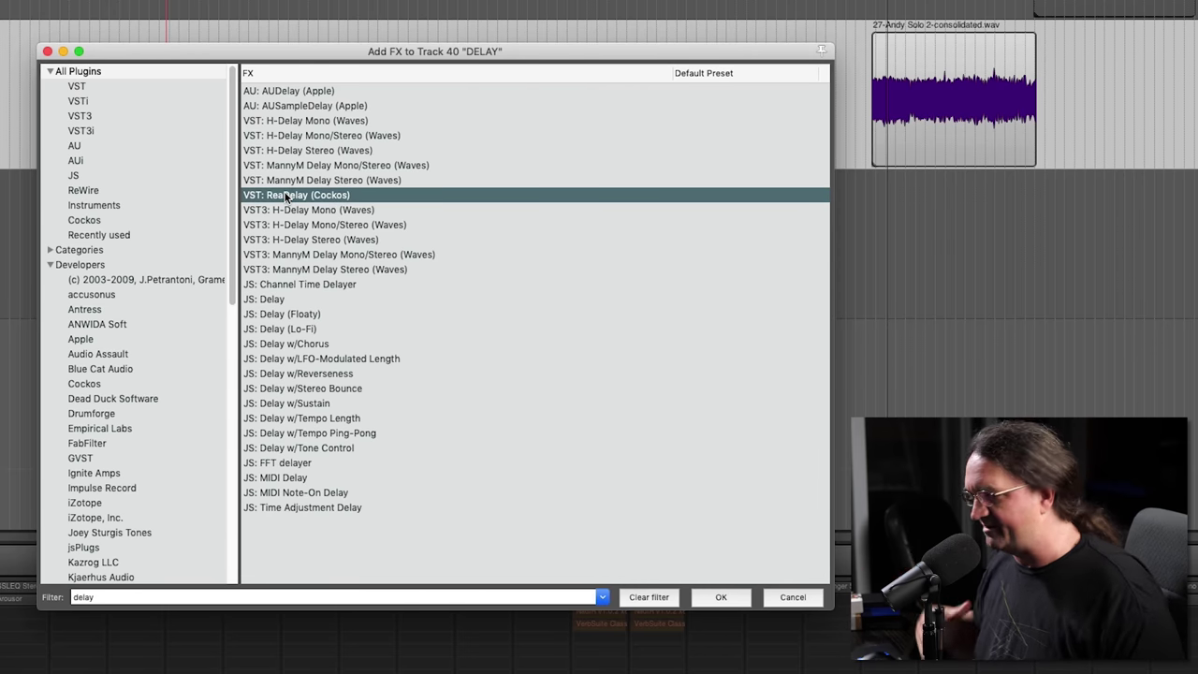
pyautogui.click(711, 596)
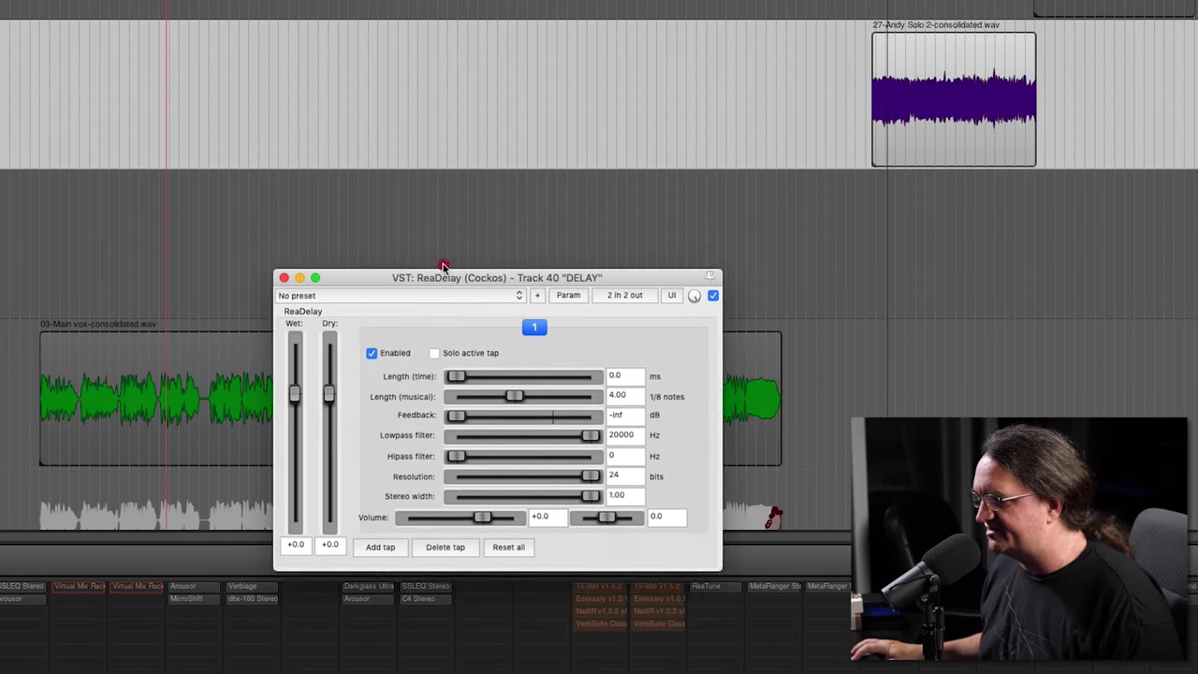
# - Move the ReaDelay window higher on screen to review its default tap settings
pyautogui.moveTo(428, 234); pyautogui.dragTo(406, 85)
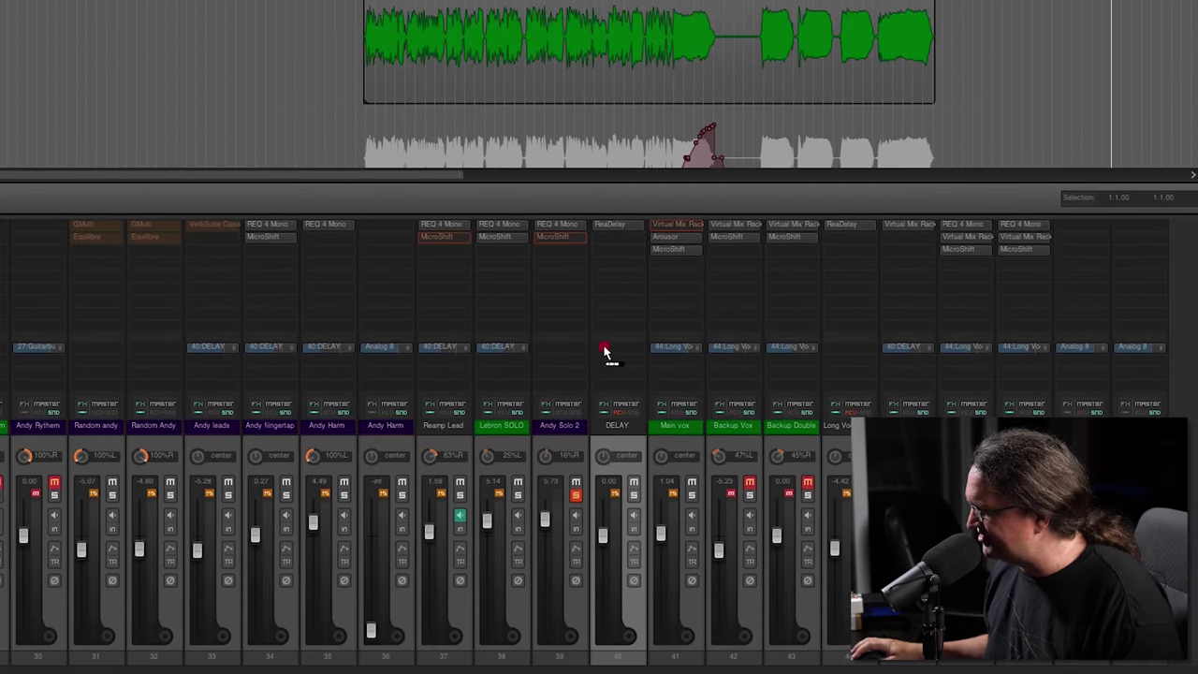
# - Send Andy Solo 2 to the DELAY bus in Pre-Fader (Post-FX) mode, then recheck the send
pyautogui.moveTo(608, 351); pyautogui.dragTo(606, 349)
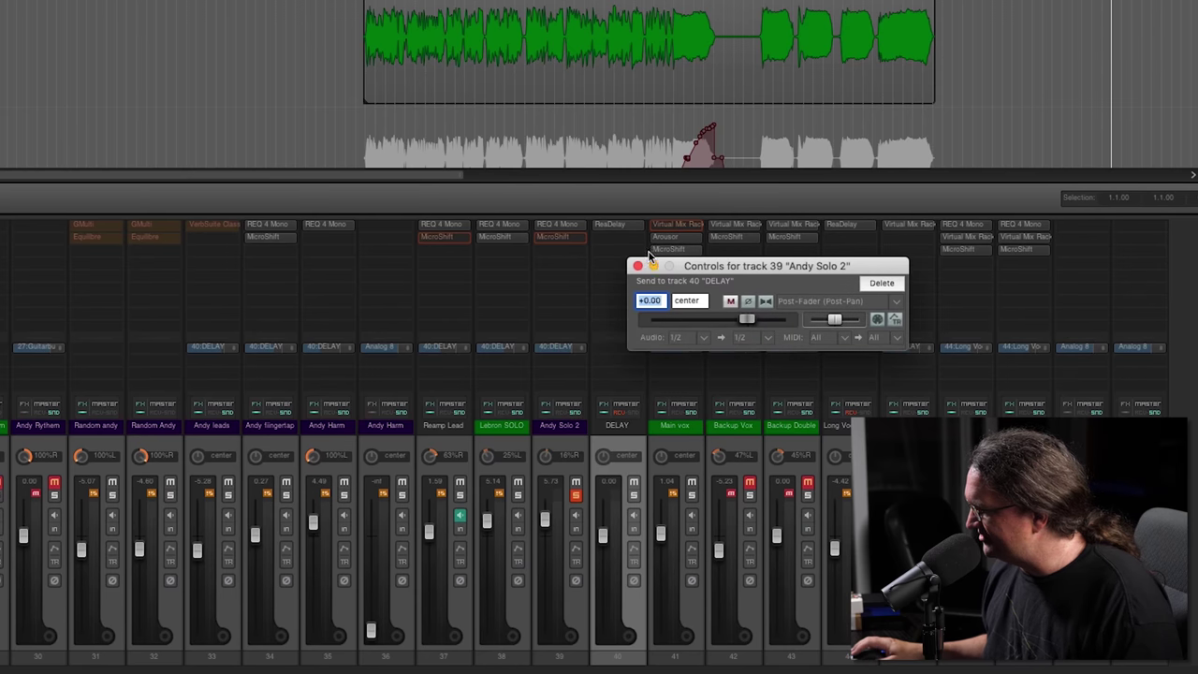
pyautogui.moveTo(769, 266); pyautogui.dragTo(360, 143)
pyautogui.click(412, 179)
pyautogui.click(426, 213)
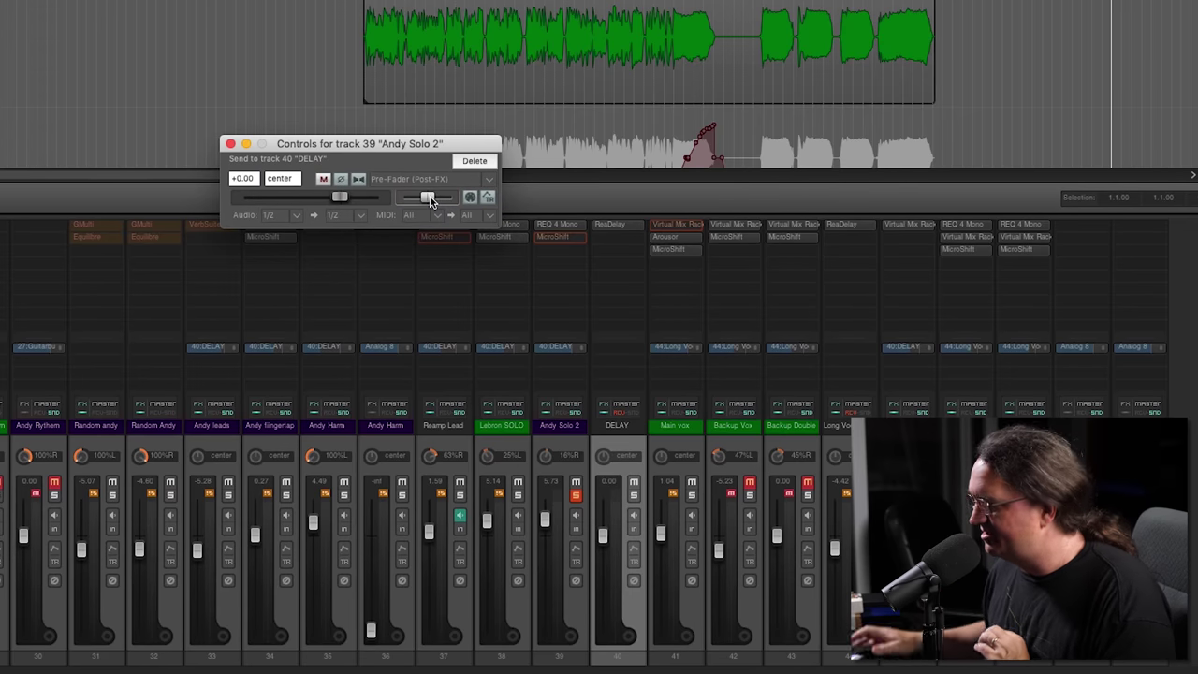
pyautogui.click(546, 522)
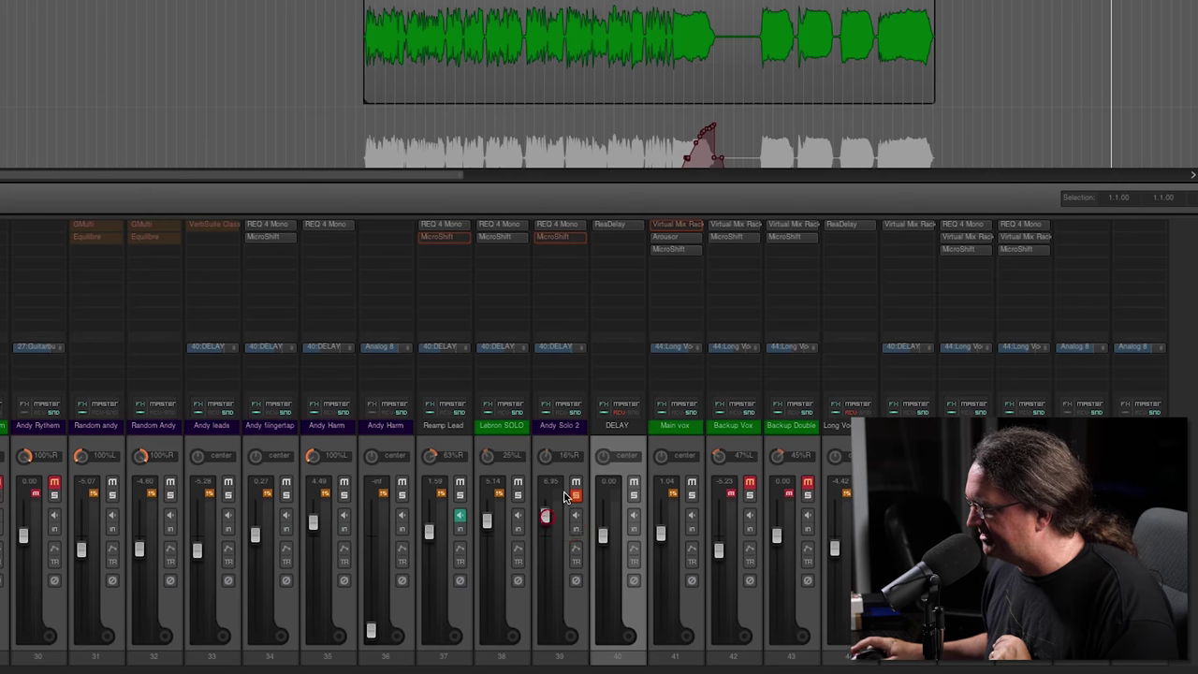
pyautogui.click(556, 348)
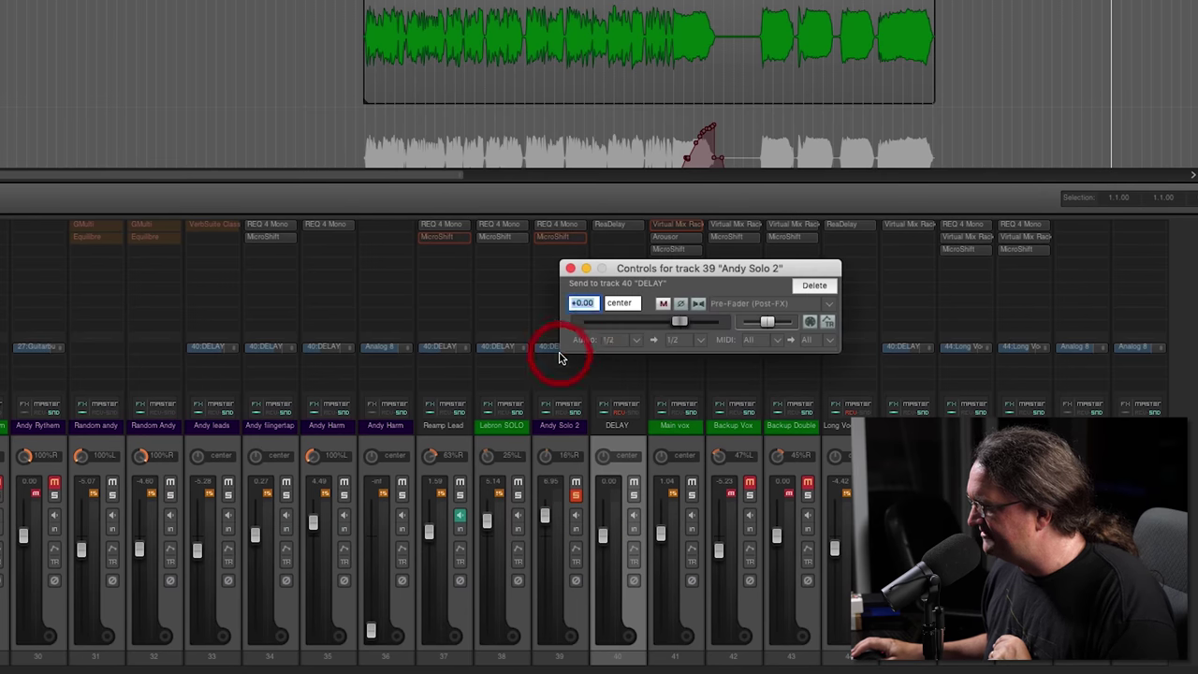
pyautogui.click(570, 270)
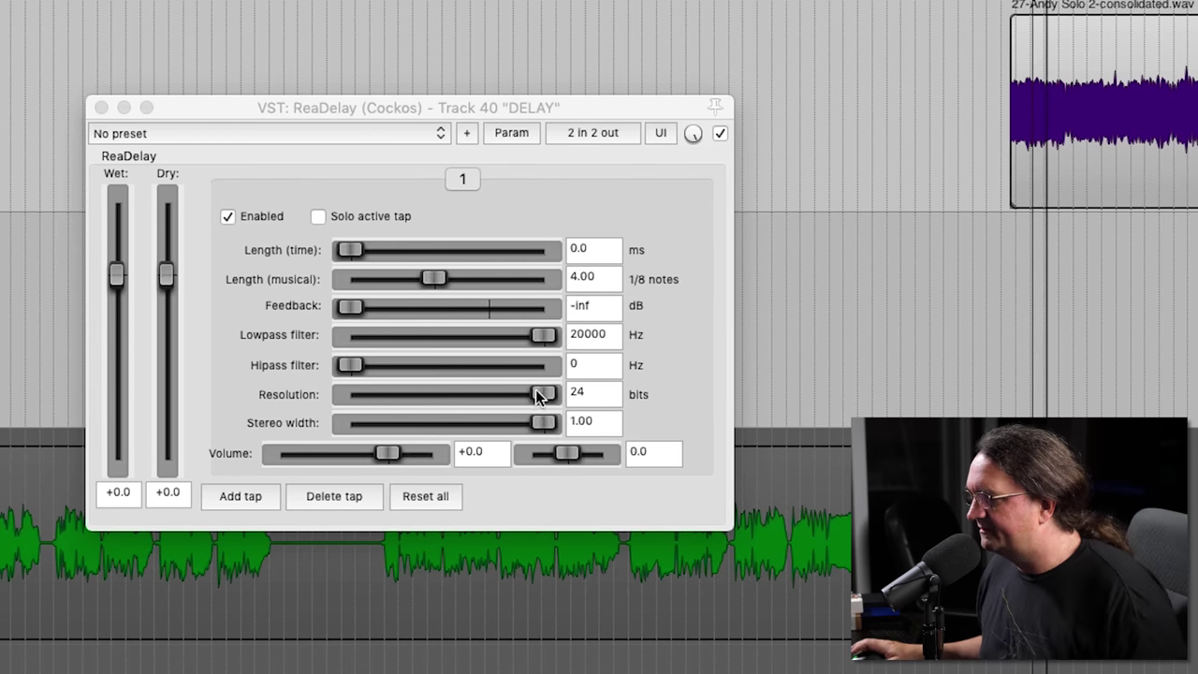
# - Nudge the ReaDelay tap's pan left, then reset it to centre at 0.0
pyautogui.moveTo(572, 454); pyautogui.dragTo(549, 454)
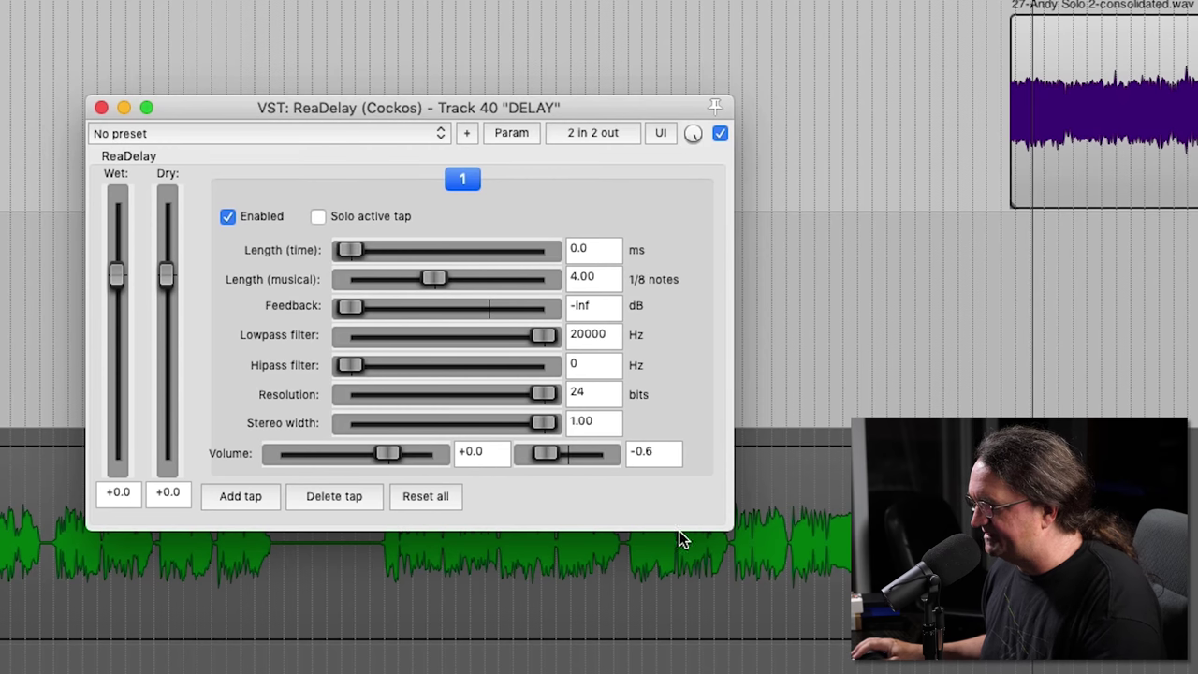
pyautogui.doubleClick(556, 455)
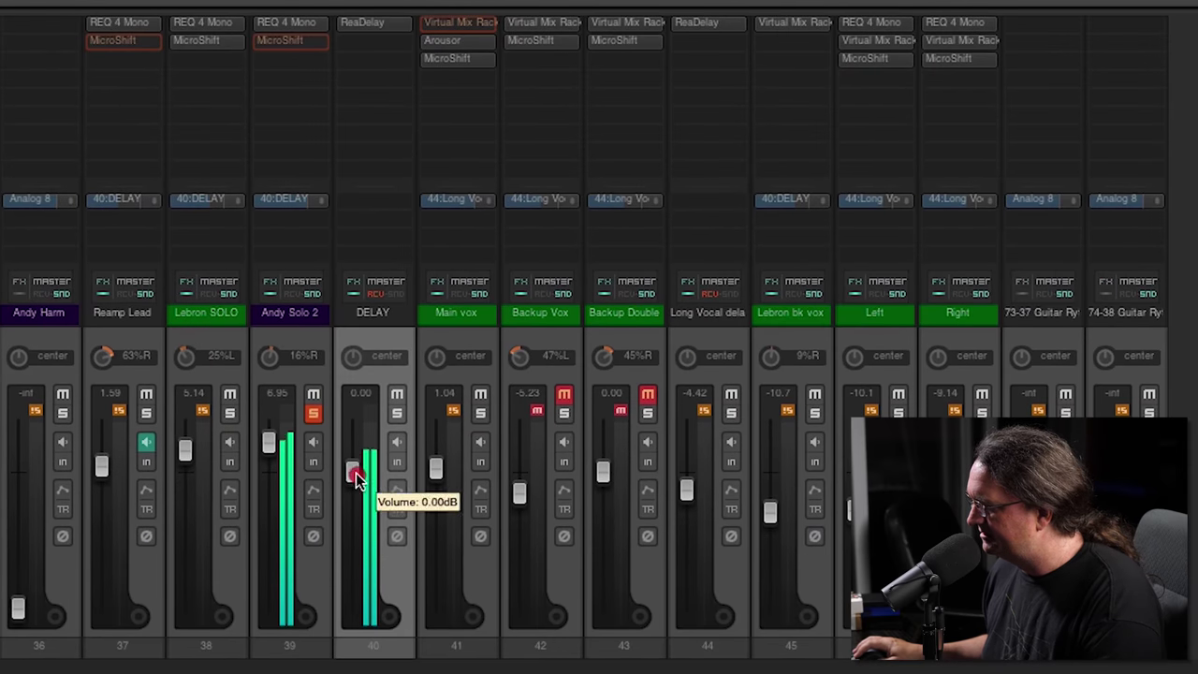
# - Raise the DELAY bus to about +5 dB and compare it soloed and muted
pyautogui.moveTo(352, 471); pyautogui.dragTo(352, 449)
pyautogui.click(397, 410)
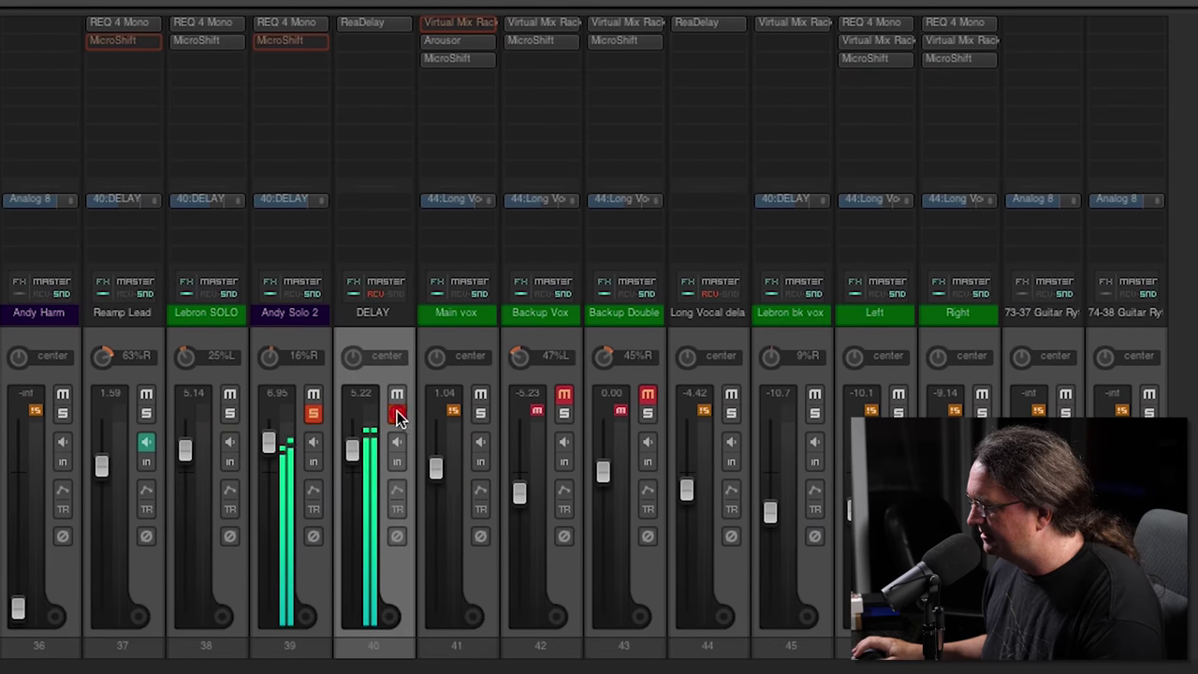
pyautogui.click(396, 395)
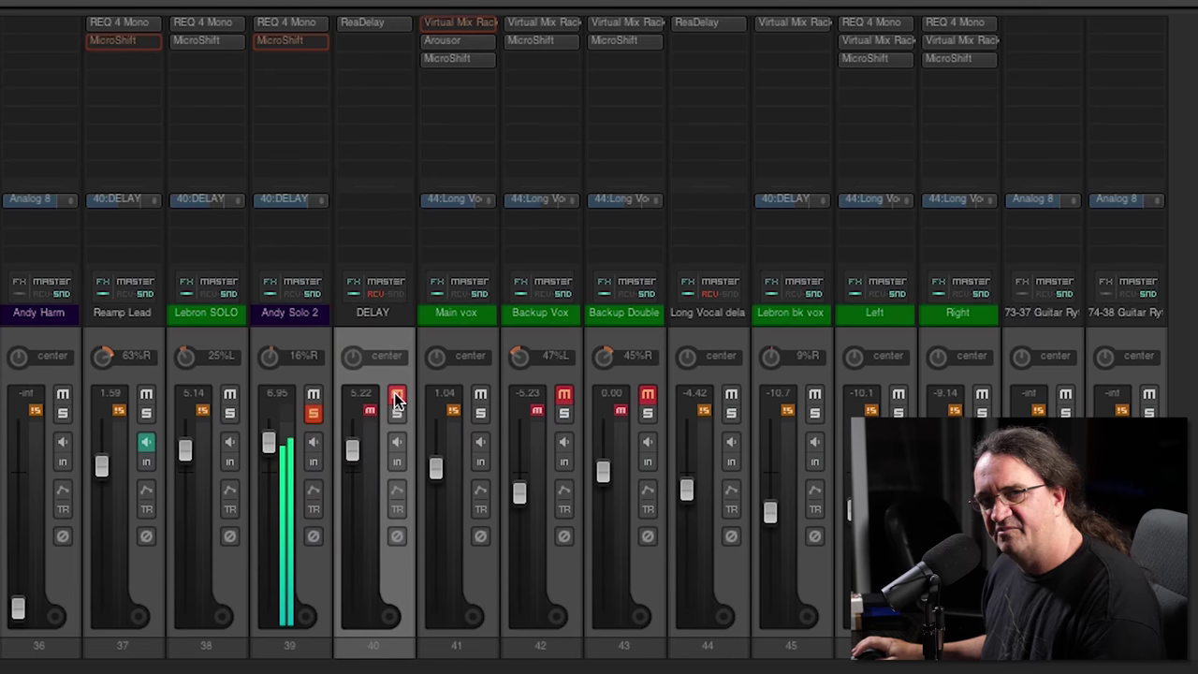
pyautogui.click(396, 396)
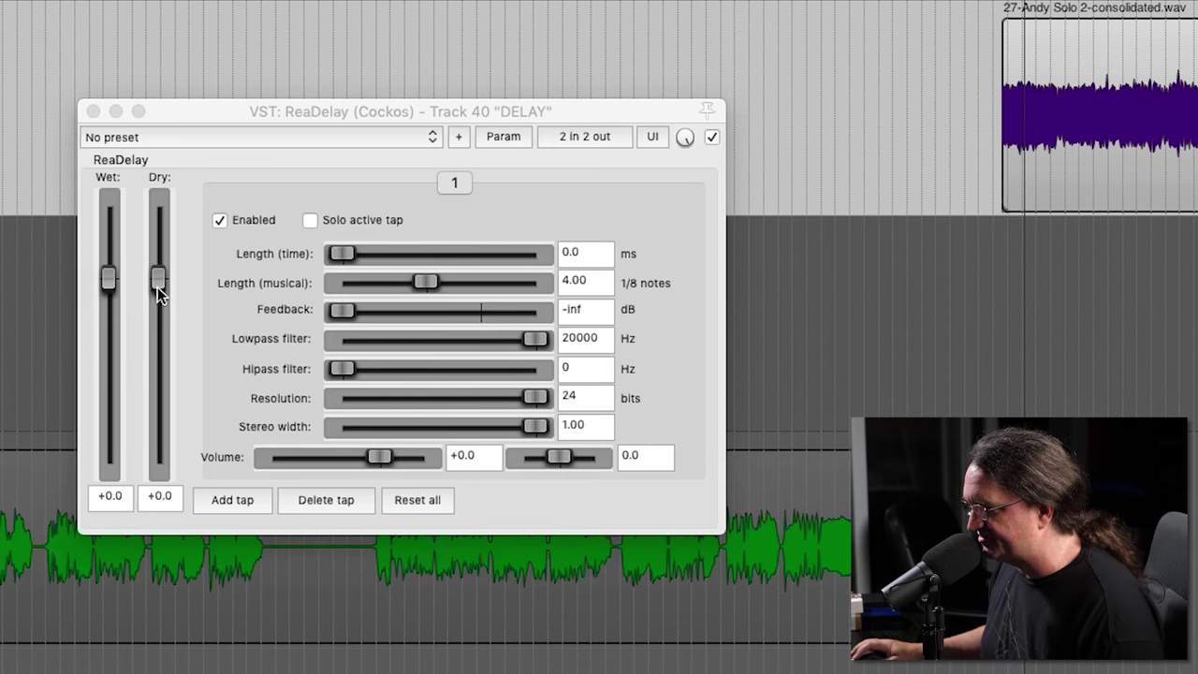
# - Remove the delay's dry signal, reset DELAY and Andy Solo 2 to 0 dB, then set DELAY to +2.4 dB
pyautogui.moveTo(158, 279); pyautogui.dragTo(158, 473)
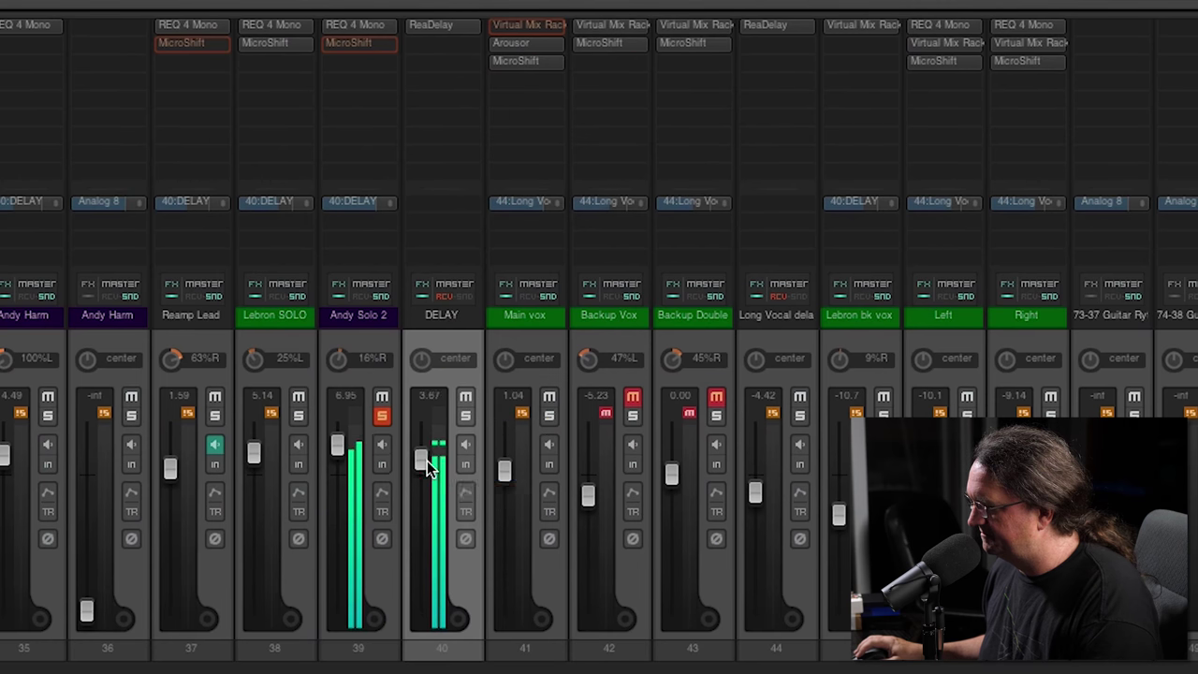
pyautogui.doubleClick(425, 460)
pyautogui.doubleClick(335, 445)
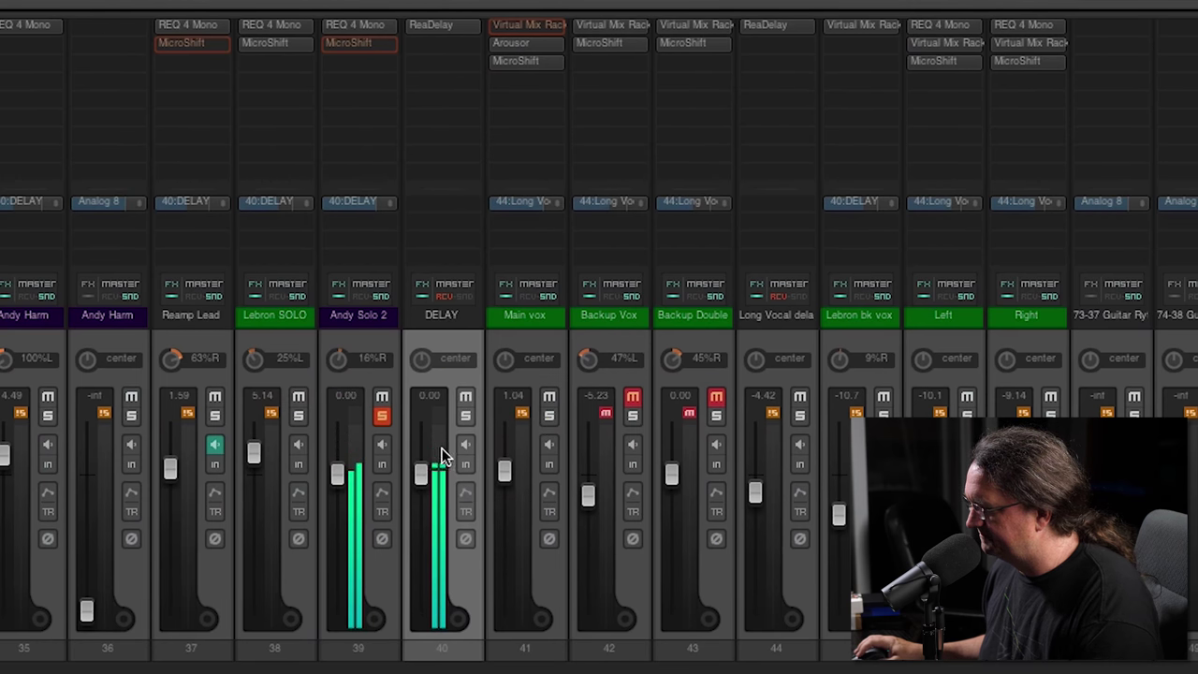
pyautogui.moveTo(421, 470); pyautogui.dragTo(425, 460)
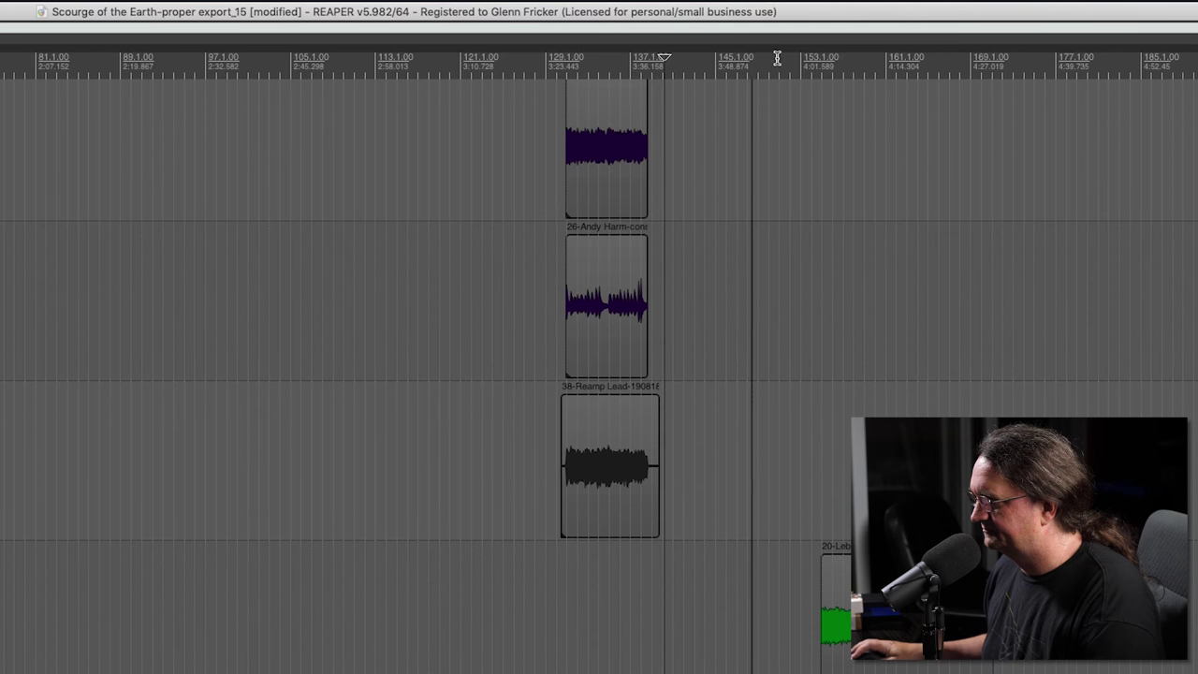
pyautogui.click(787, 58)
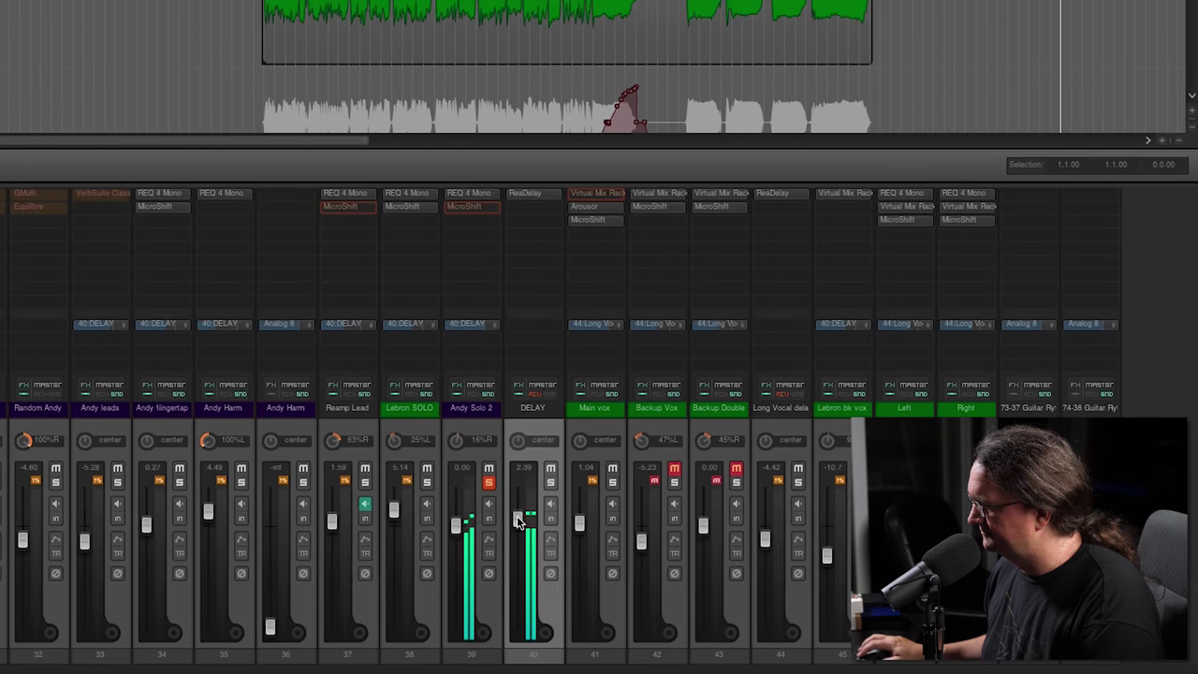
# - Reset the DELAY bus to 0 dB, bring tap feedback up to -8.8 dB, and audition it
pyautogui.doubleClick(519, 519)
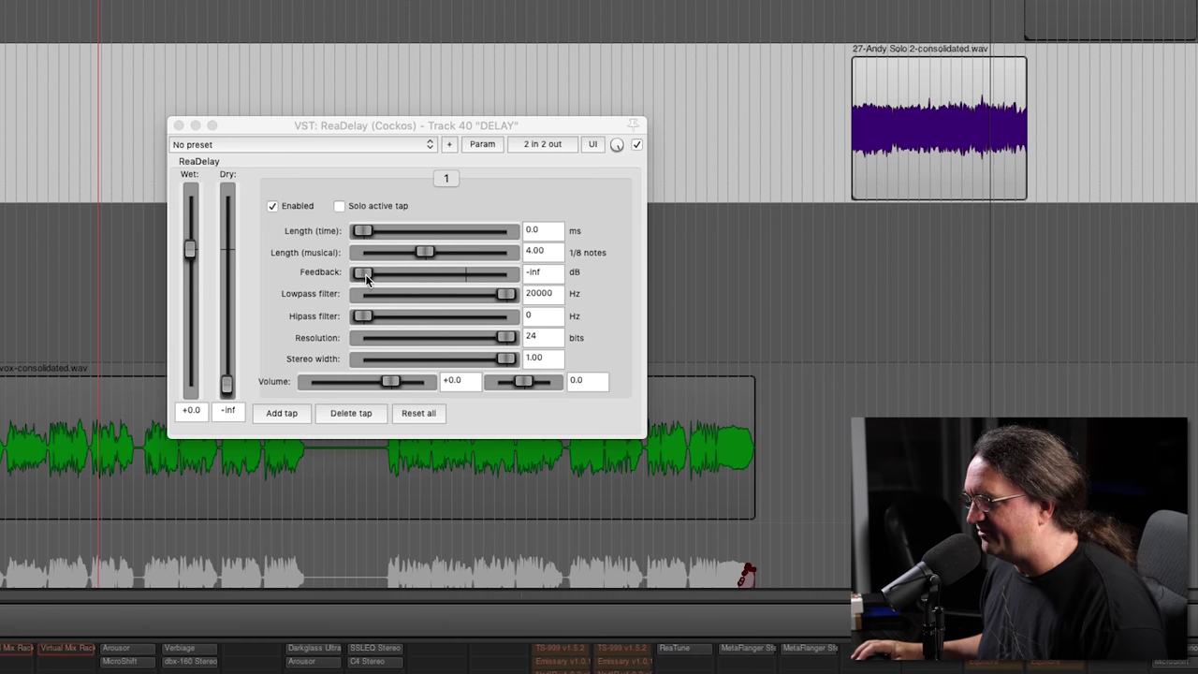
pyautogui.moveTo(365, 278); pyautogui.dragTo(440, 283)
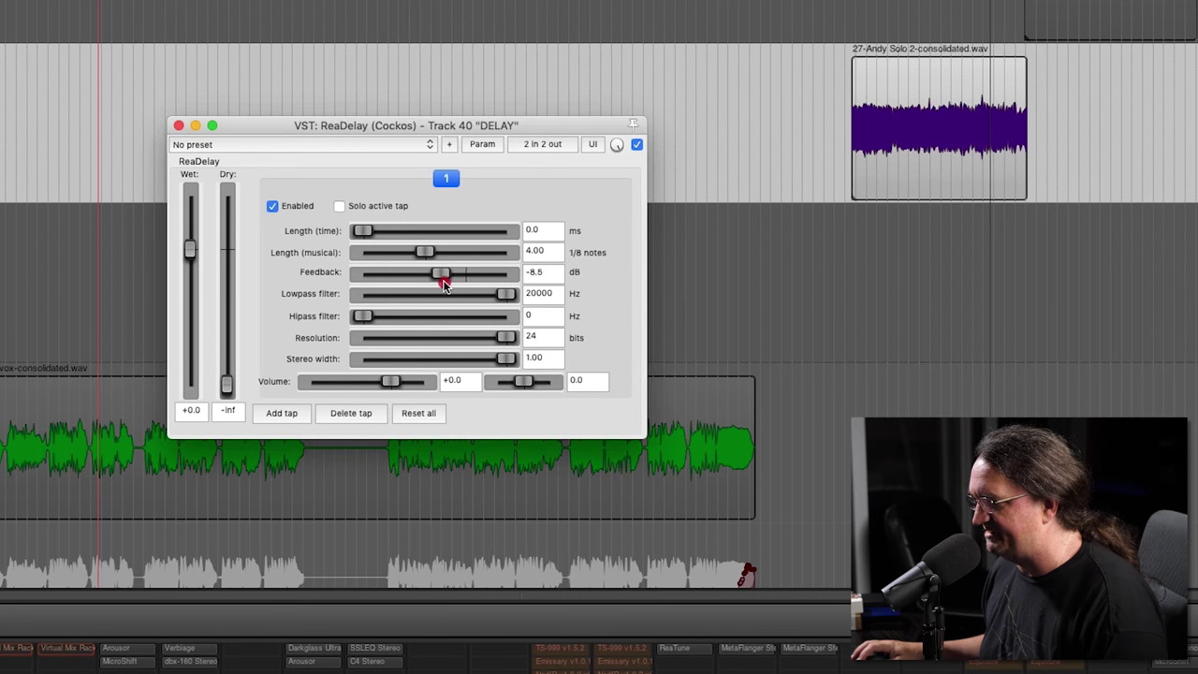
pyautogui.moveTo(443, 284); pyautogui.dragTo(437, 281)
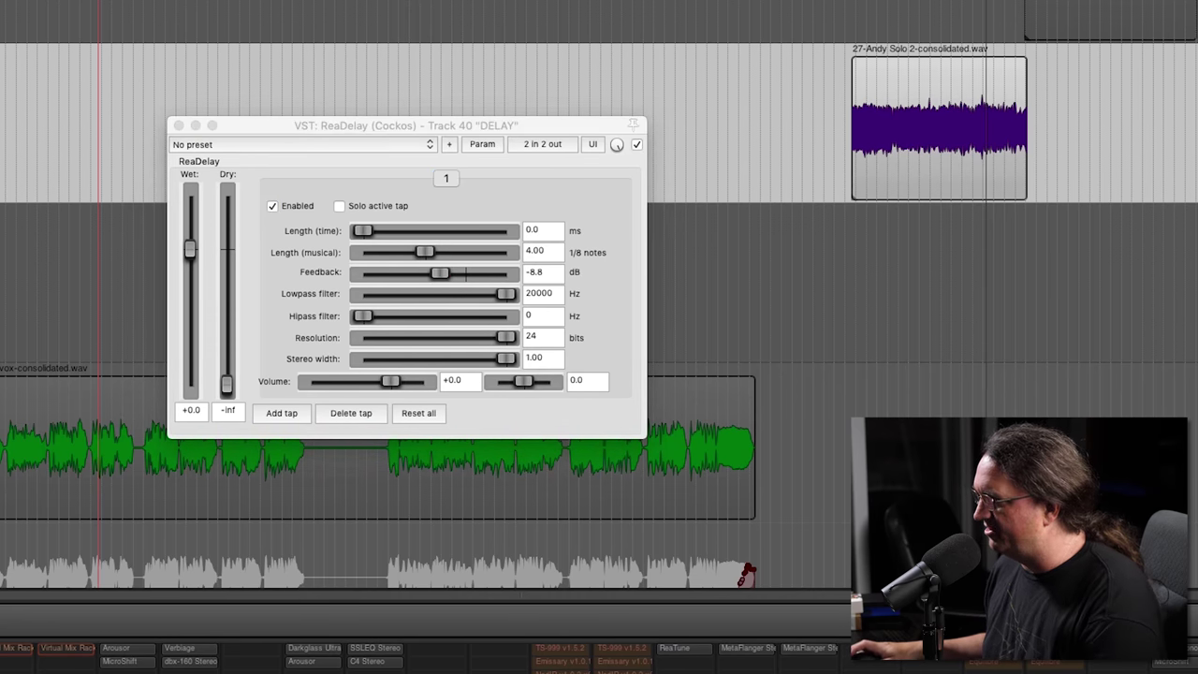
pyautogui.press('=')
pyautogui.press('=')
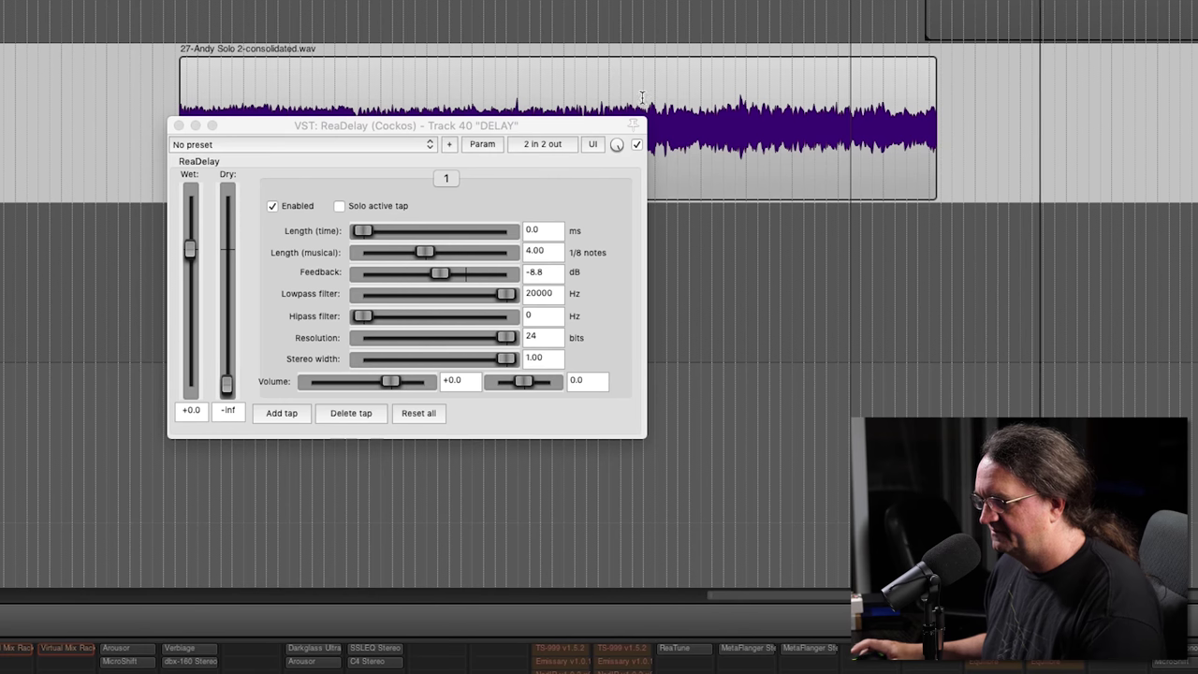
pyautogui.press('space')
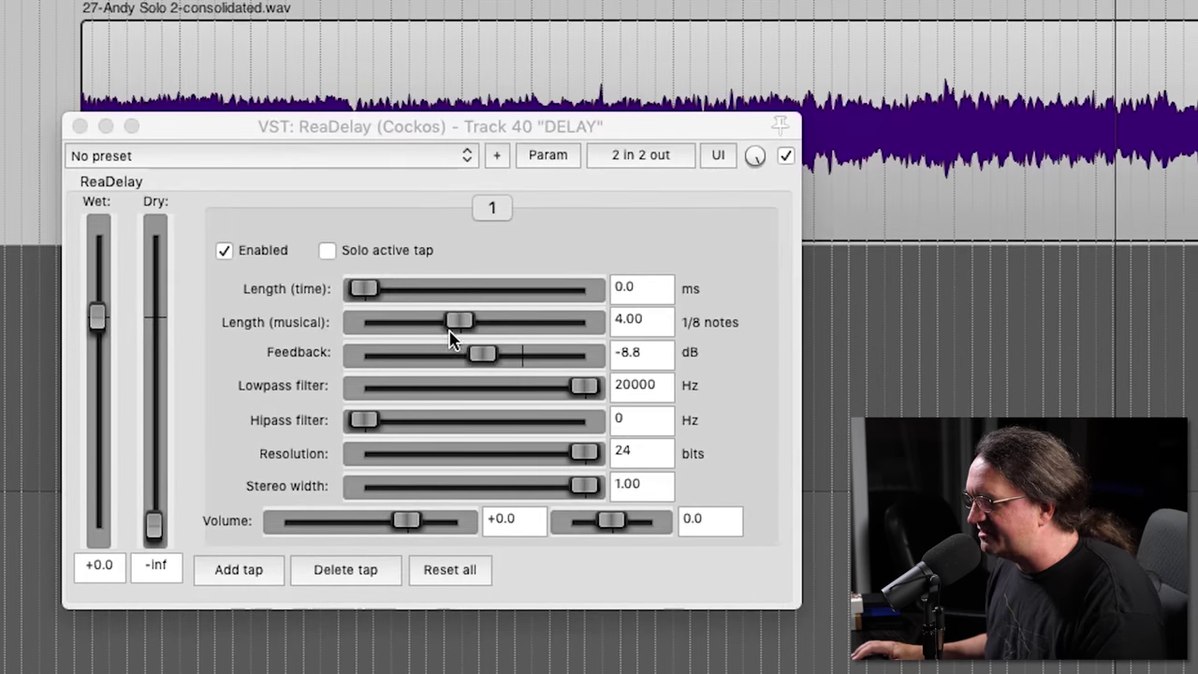
# - Set the tap's musical length to 8, then 12 eighth notes
pyautogui.moveTo(460, 322); pyautogui.dragTo(466, 321)
pyautogui.click(646, 321)
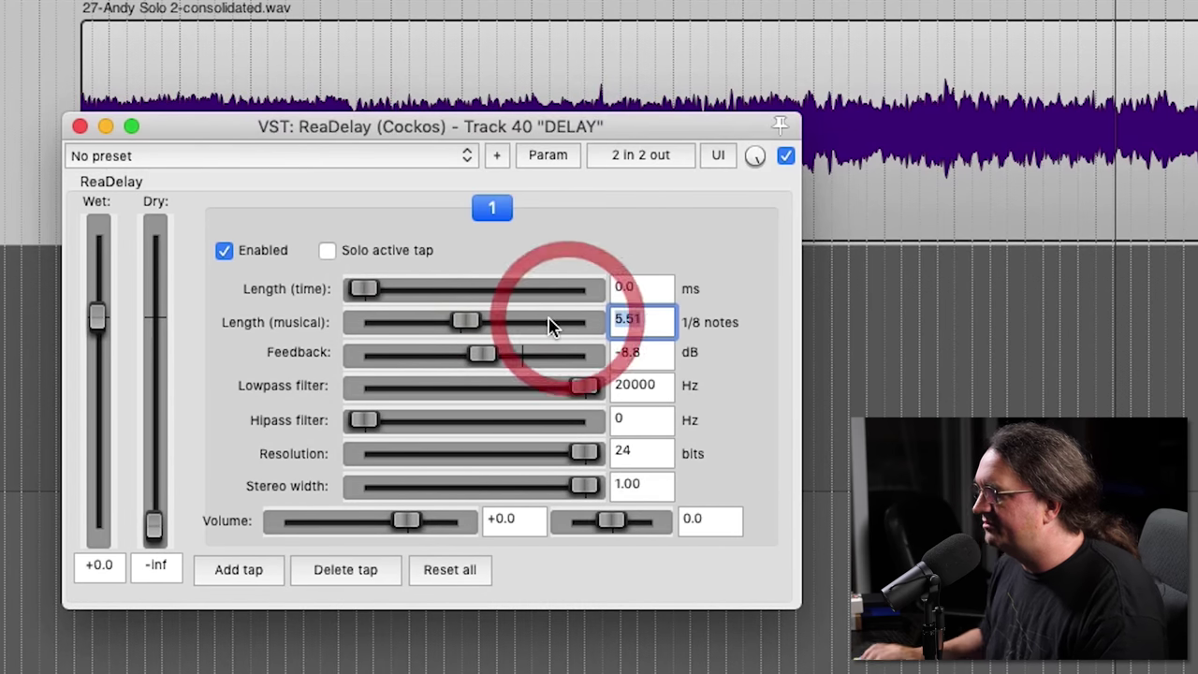
pyautogui.write('8')
pyautogui.press('Return')
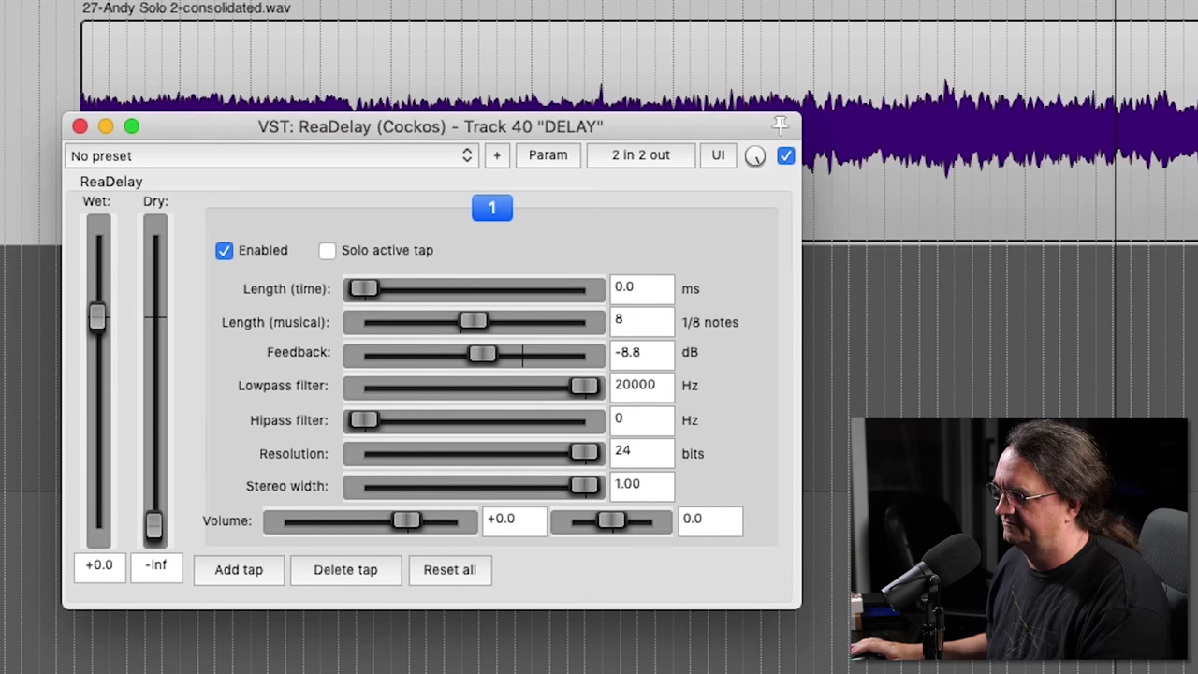
pyautogui.click(650, 328)
pyautogui.moveTo(473, 321)
pyautogui.mouseDown()
pyautogui.moveTo(436, 321)
pyautogui.moveTo(482, 321)
pyautogui.mouseUp()
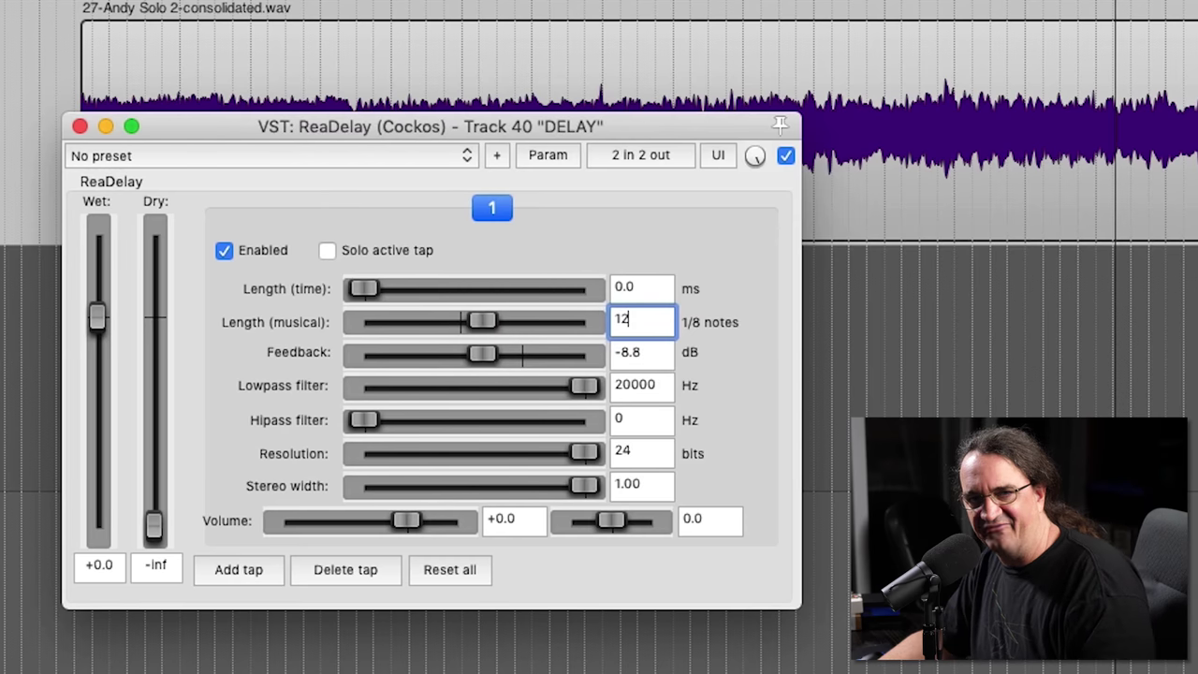
pyautogui.press('Return')
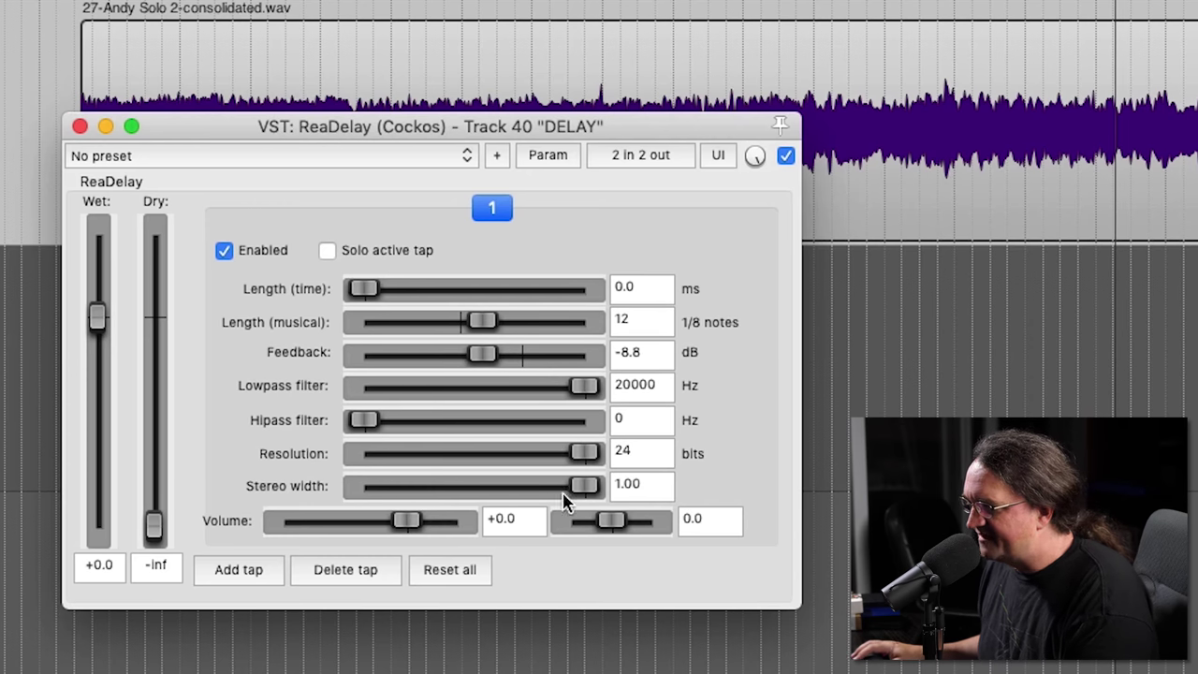
# - Set the tap length to 16 eighth notes and start raising the high-pass filter
pyautogui.doubleClick(644, 322)
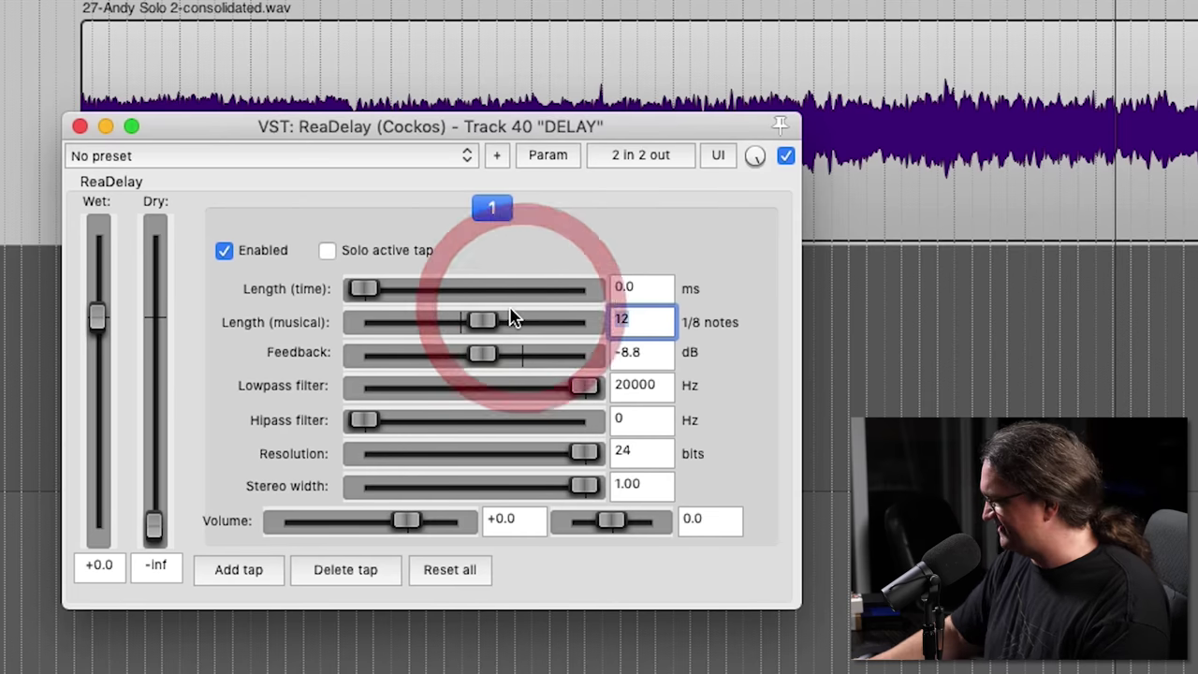
pyautogui.write('16')
pyautogui.press('Return')
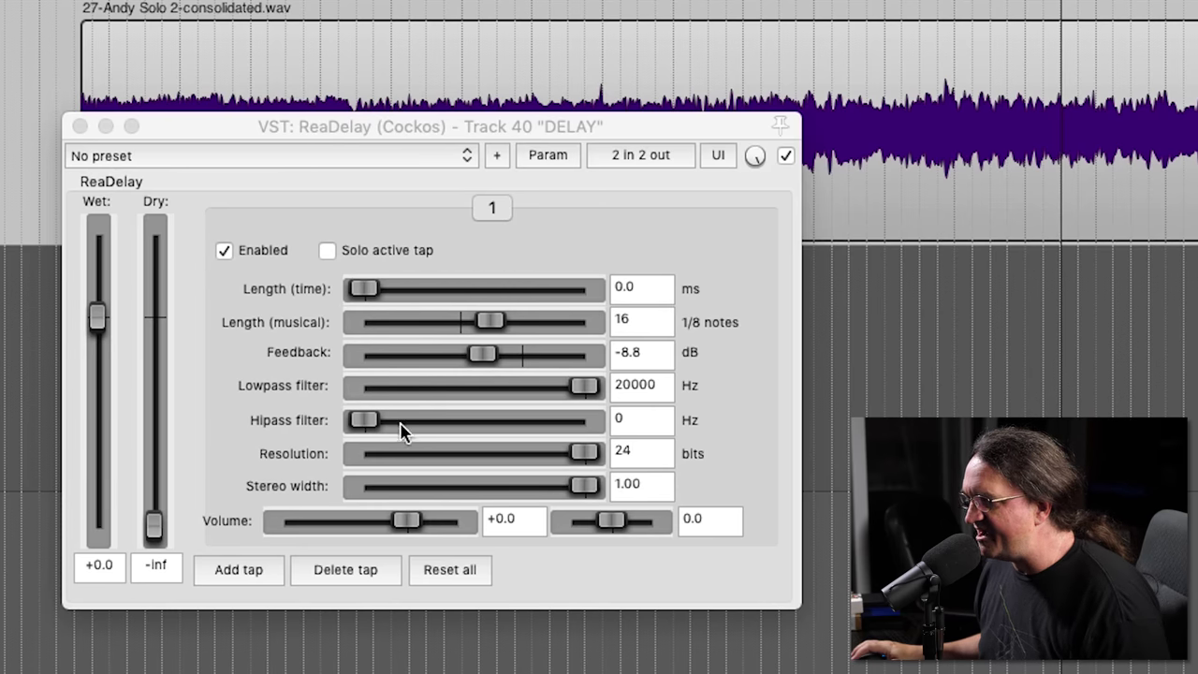
pyautogui.moveTo(374, 420); pyautogui.dragTo(408, 422)
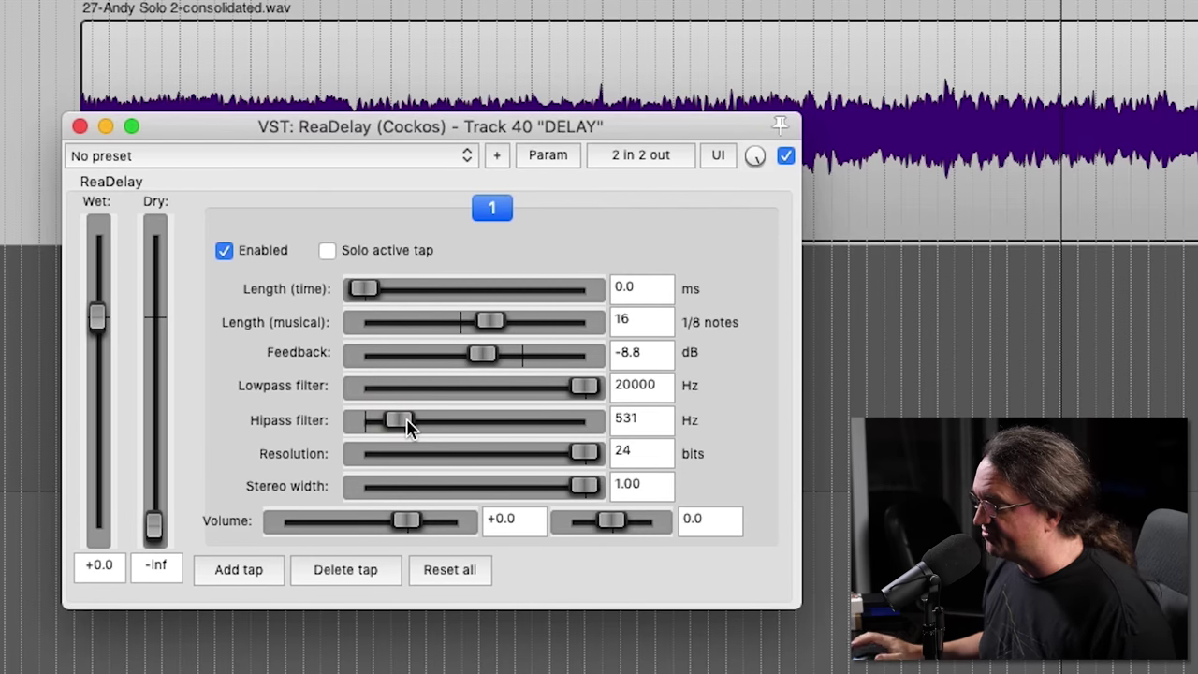
# - Push the tap's high-pass to 737 Hz, then drop resolution through 8 and 3 bits to 6 bits
pyautogui.moveTo(408, 423); pyautogui.dragTo(410, 428)
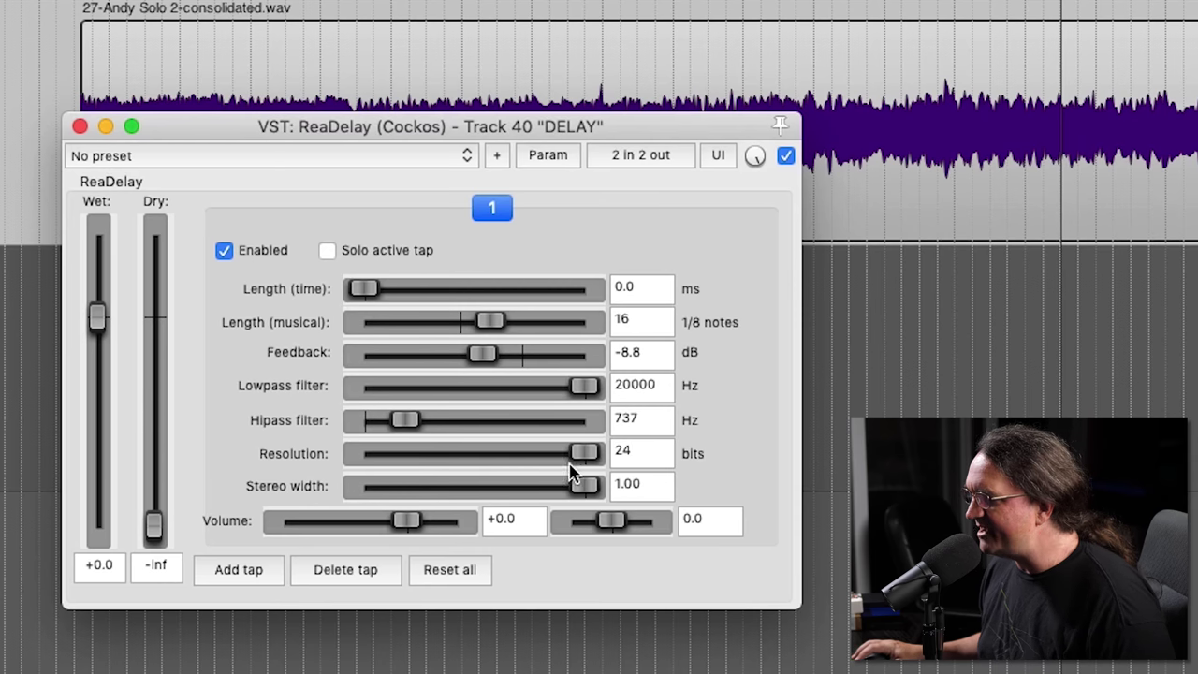
pyautogui.moveTo(582, 454); pyautogui.dragTo(423, 464)
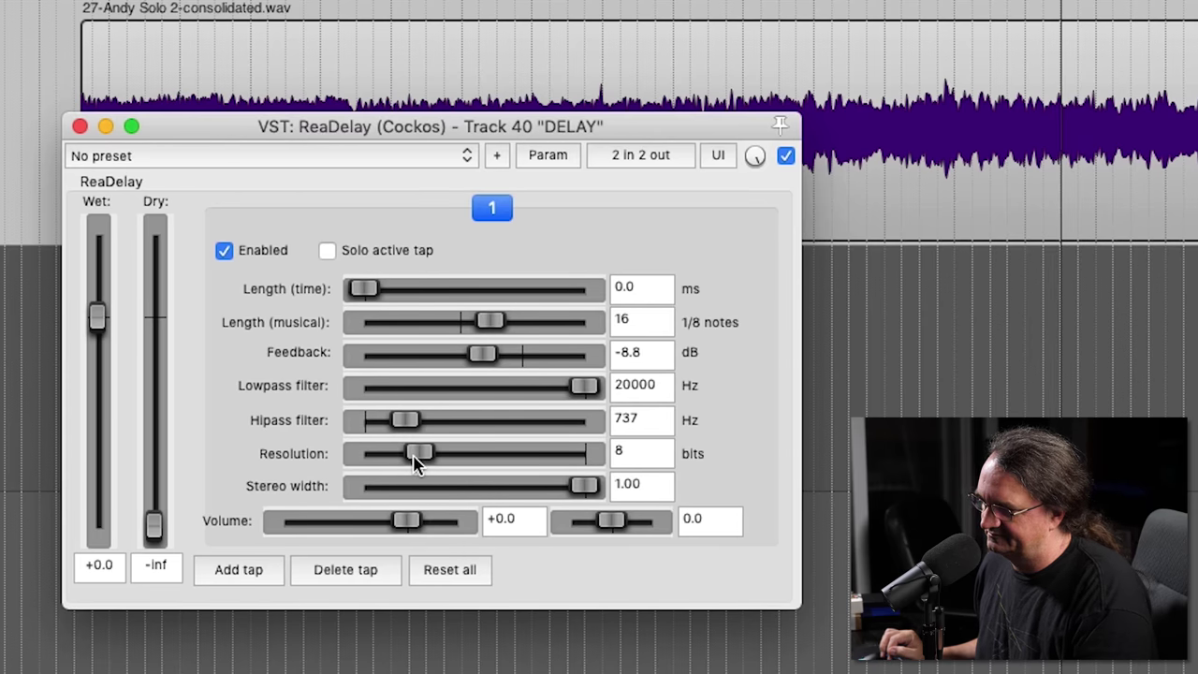
pyautogui.moveTo(403, 455); pyautogui.dragTo(374, 453)
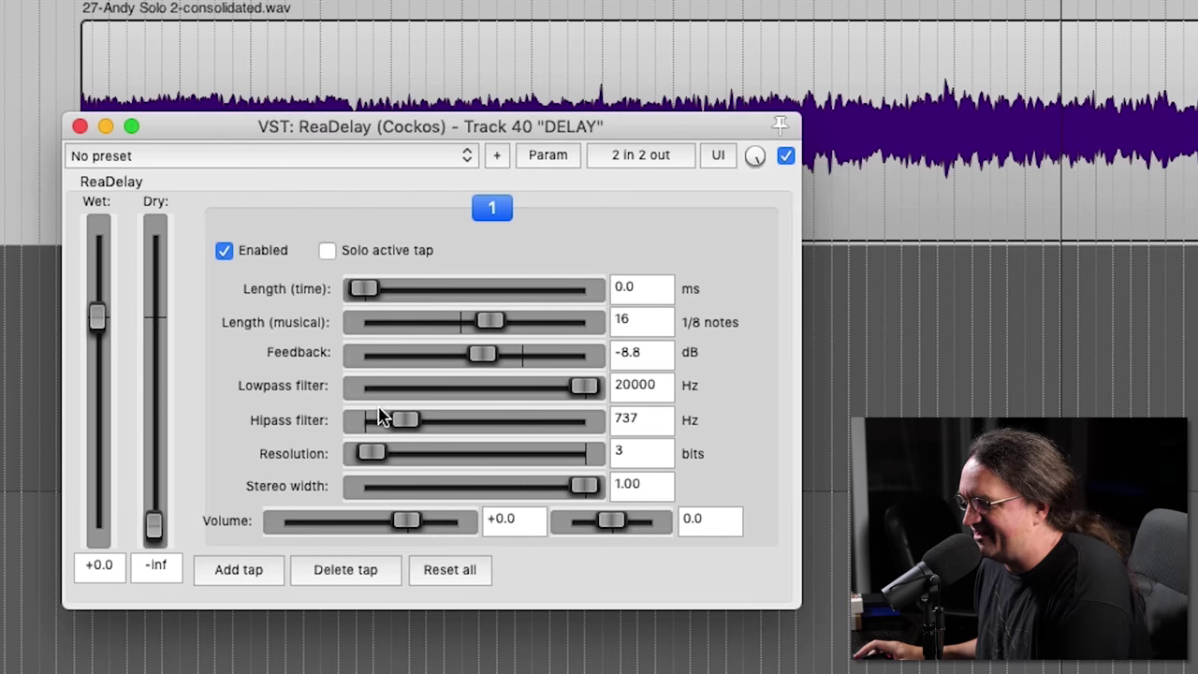
pyautogui.moveTo(379, 457); pyautogui.dragTo(402, 455)
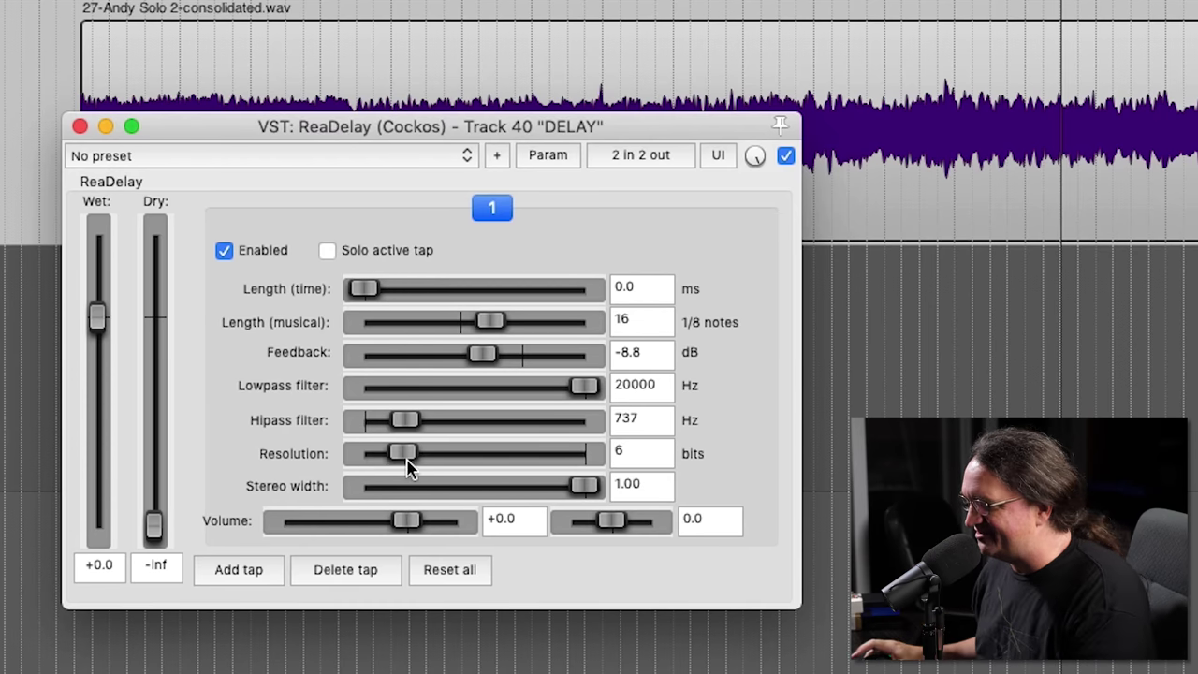
# - Set the tap length back to 4 eighth notes and start playback to audition
pyautogui.click(636, 319)
pyautogui.write('4')
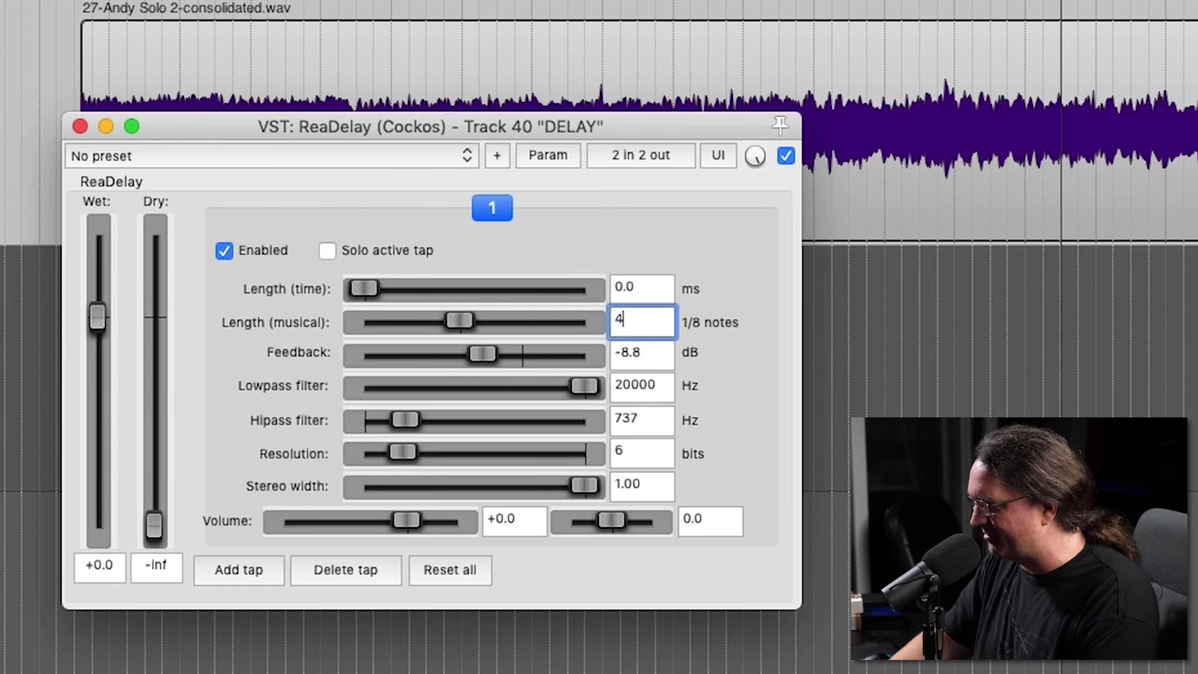
pyautogui.click(1093, 188)
pyautogui.press('space')
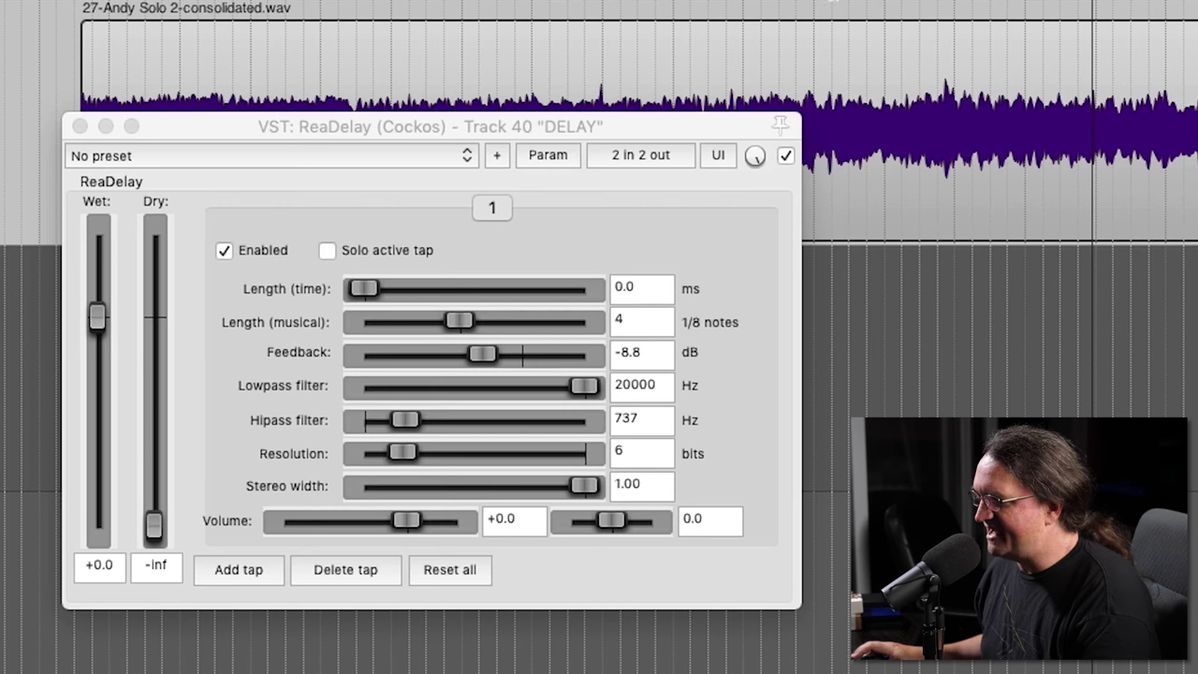
# - Restore 24-bit resolution, pan the tap hard left to -1.0, and lower feedback to -18.6 dB
pyautogui.moveTo(402, 453); pyautogui.dragTo(688, 475)
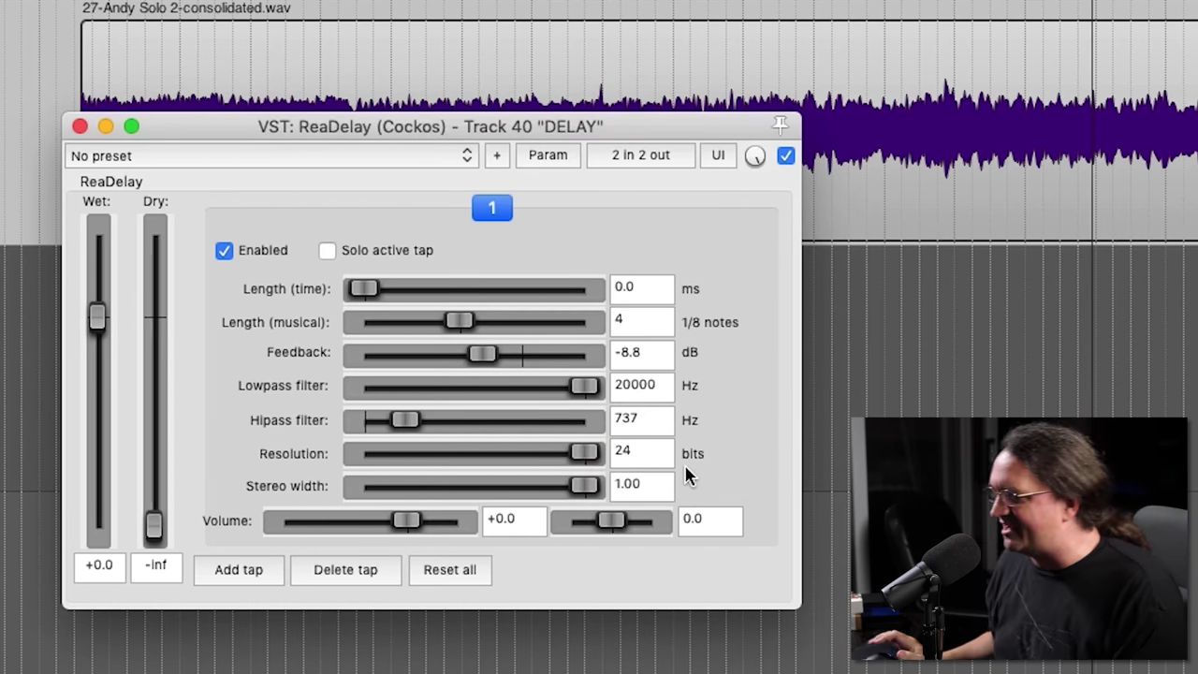
pyautogui.moveTo(613, 534); pyautogui.dragTo(440, 529)
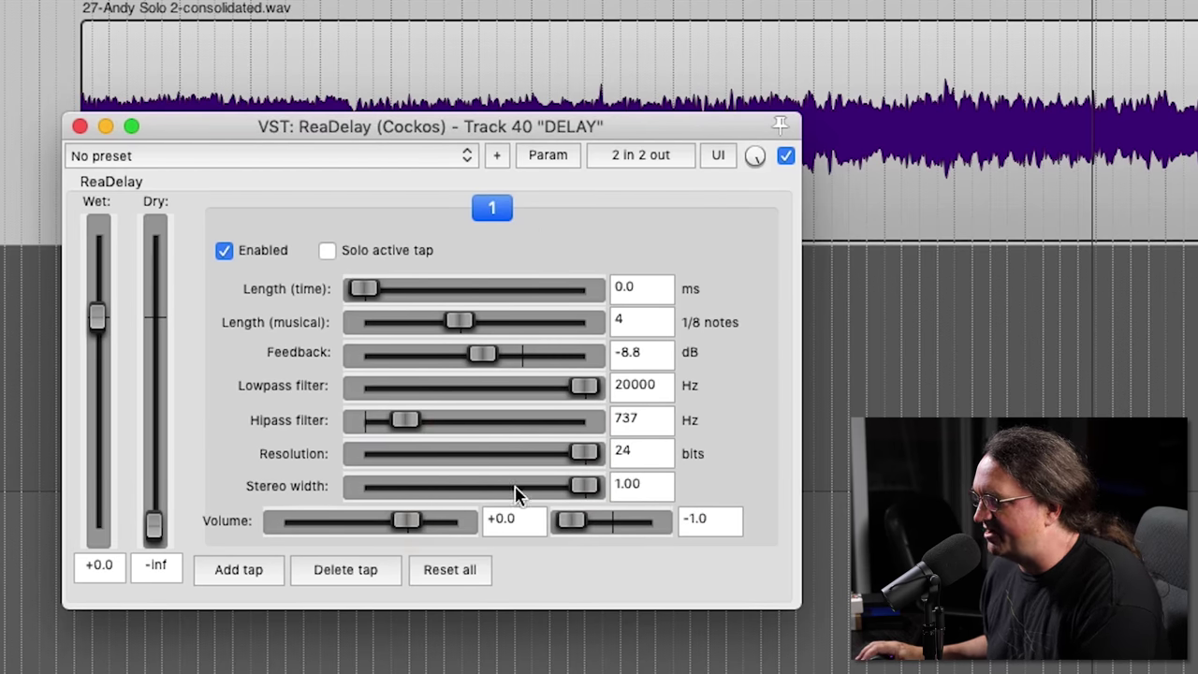
pyautogui.press('space')
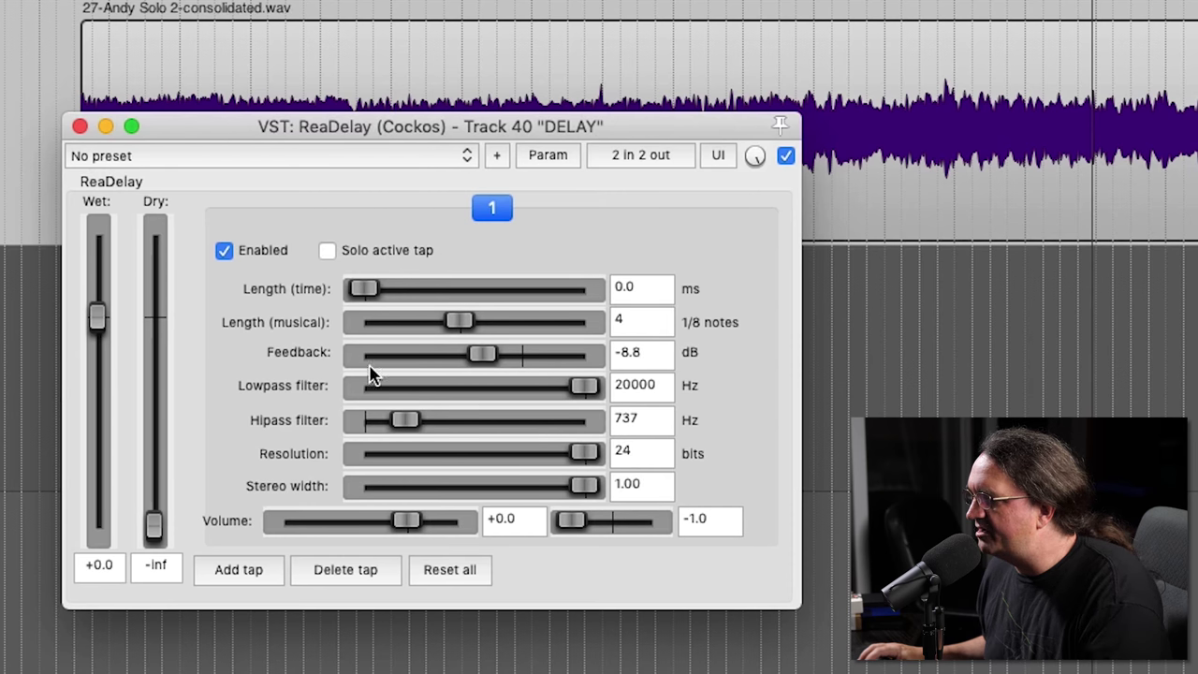
pyautogui.moveTo(481, 355); pyautogui.dragTo(446, 361)
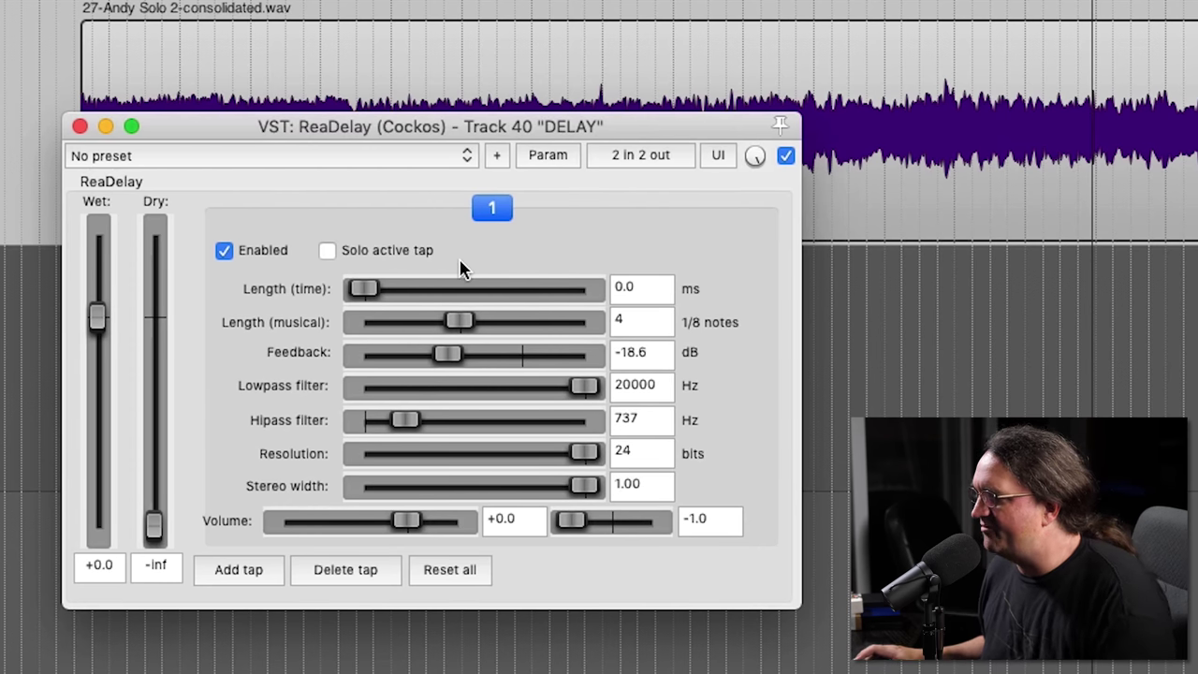
# - Pan the ReaDelay taps apart: tap 2 pulled in from 1.0 to 0.8, tap 1 at -0.7
pyautogui.click(227, 571)
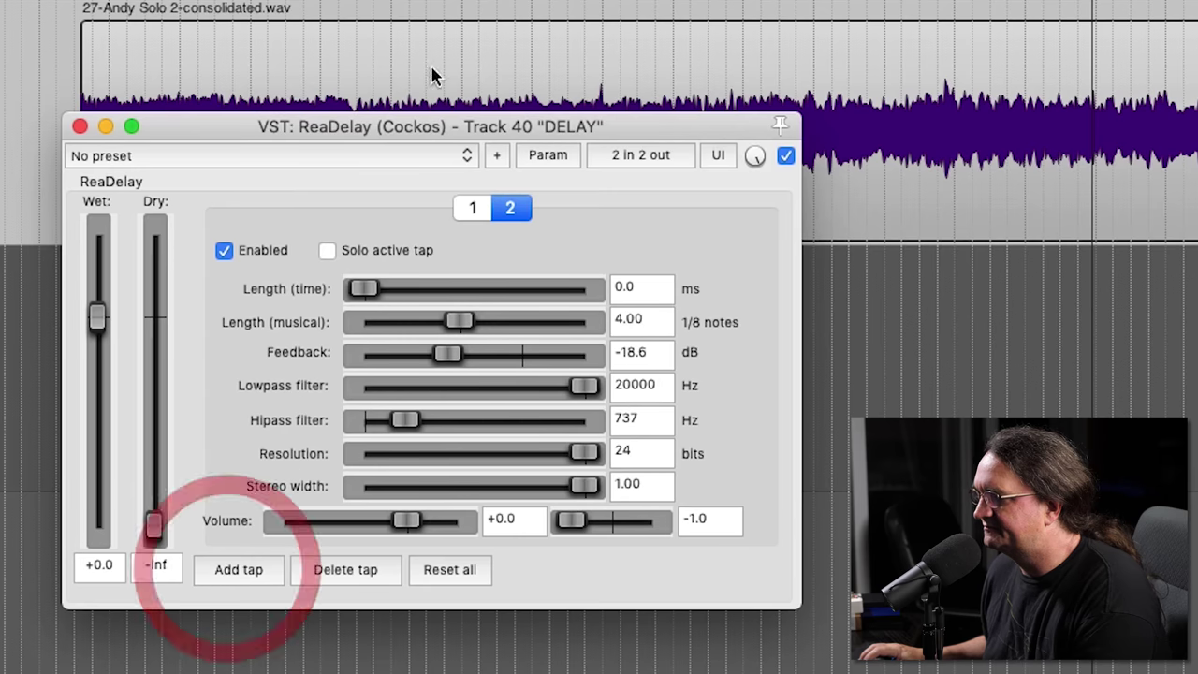
pyautogui.click(474, 210)
pyautogui.click(513, 211)
pyautogui.click(477, 209)
pyautogui.click(512, 208)
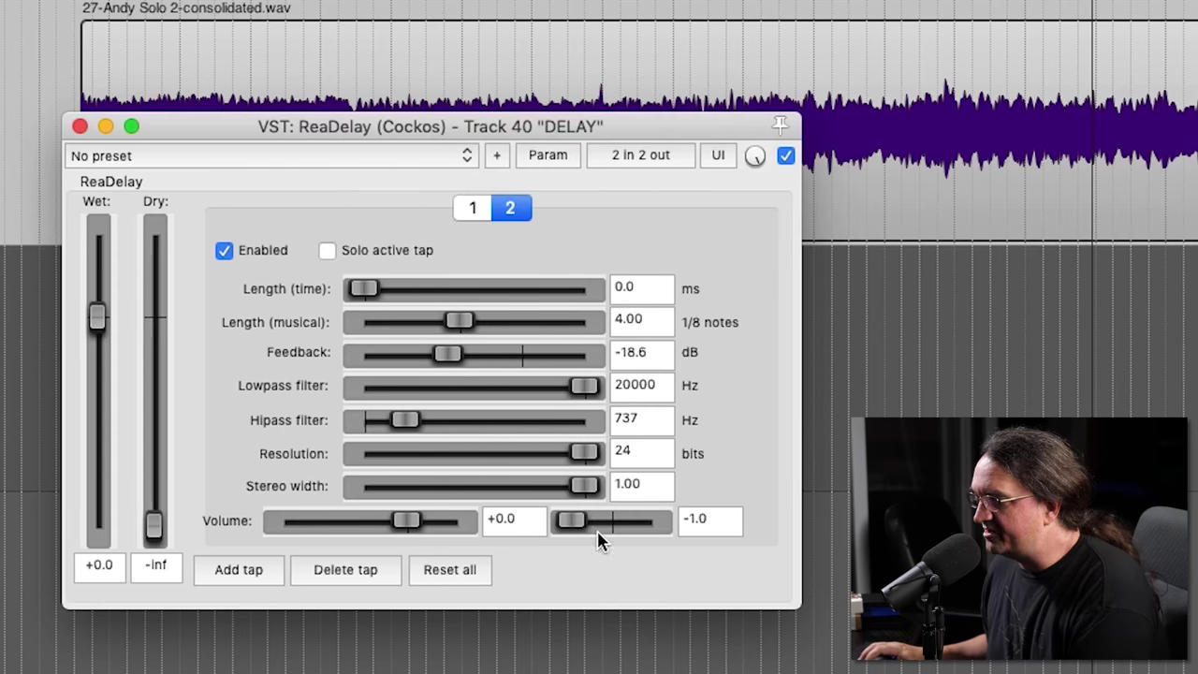
pyautogui.moveTo(585, 526); pyautogui.dragTo(696, 533)
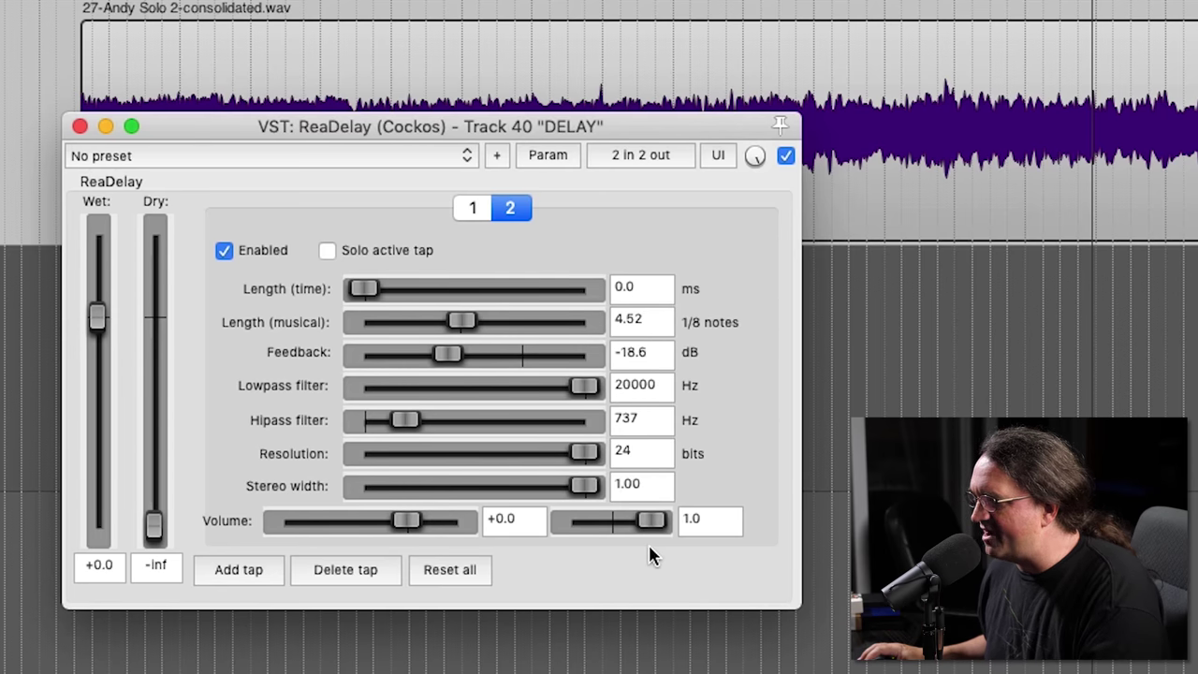
pyautogui.moveTo(650, 523); pyautogui.dragTo(571, 505)
pyautogui.click(473, 213)
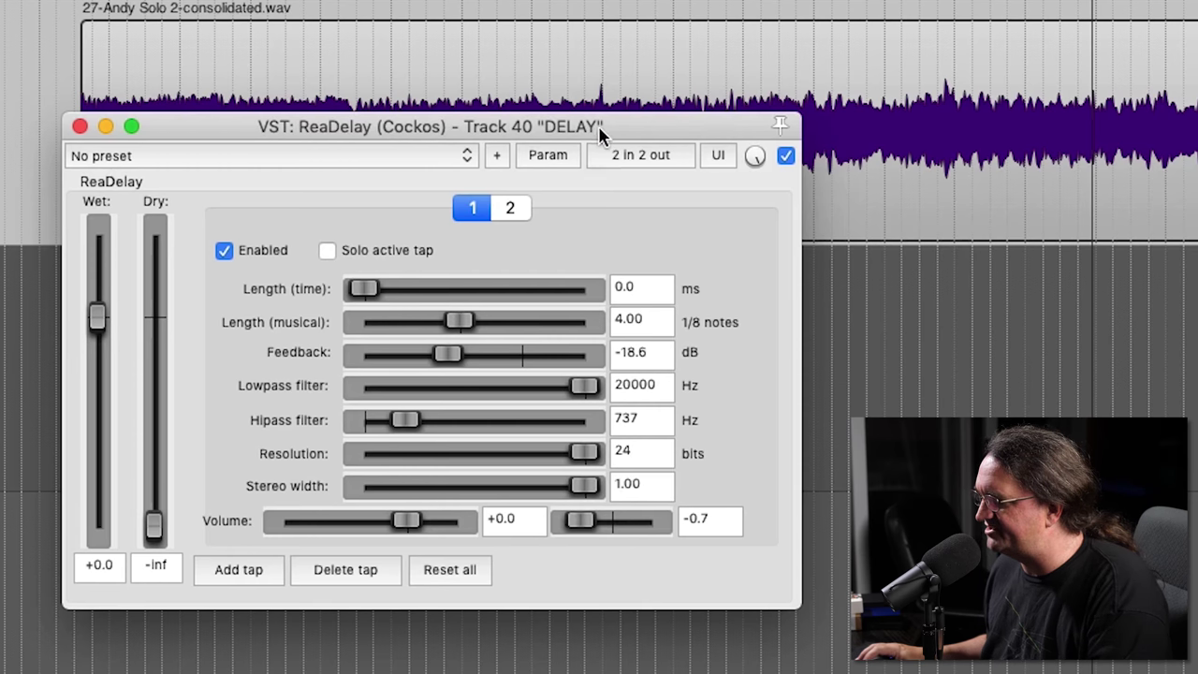
pyautogui.moveTo(602, 134); pyautogui.dragTo(613, 180)
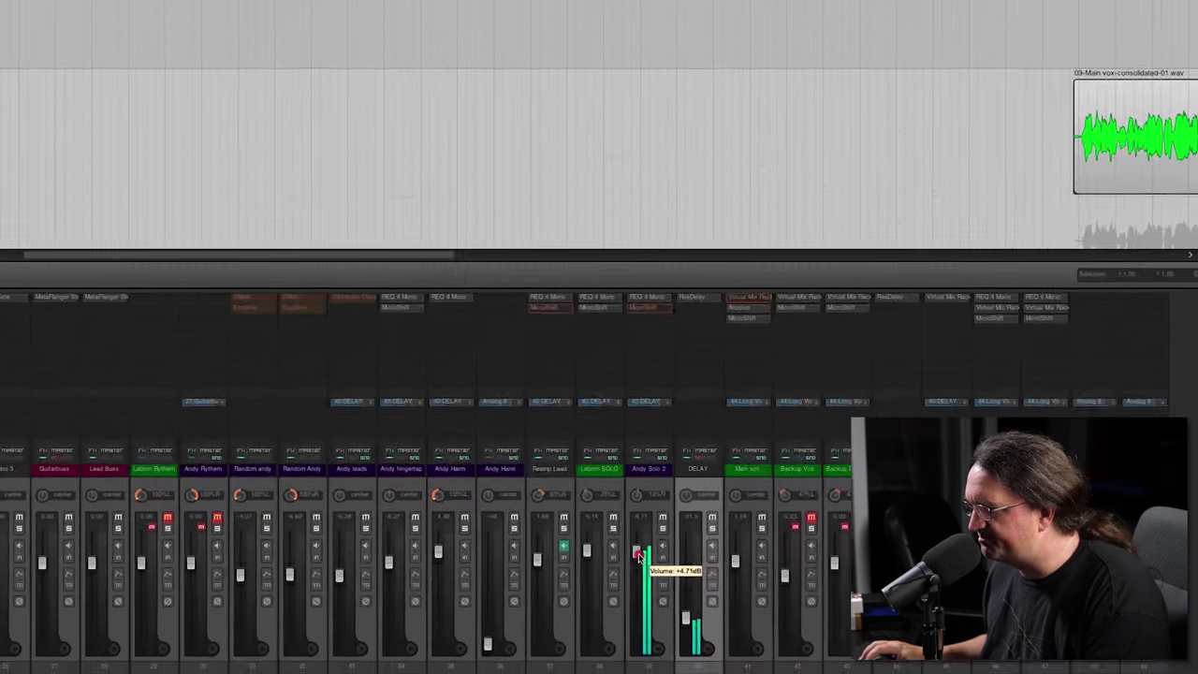
# - Raise the DELAY bus fader to 0.00 dB
pyautogui.moveTo(639, 556); pyautogui.dragTo(639, 549)
pyautogui.moveTo(686, 616); pyautogui.dragTo(690, 599)
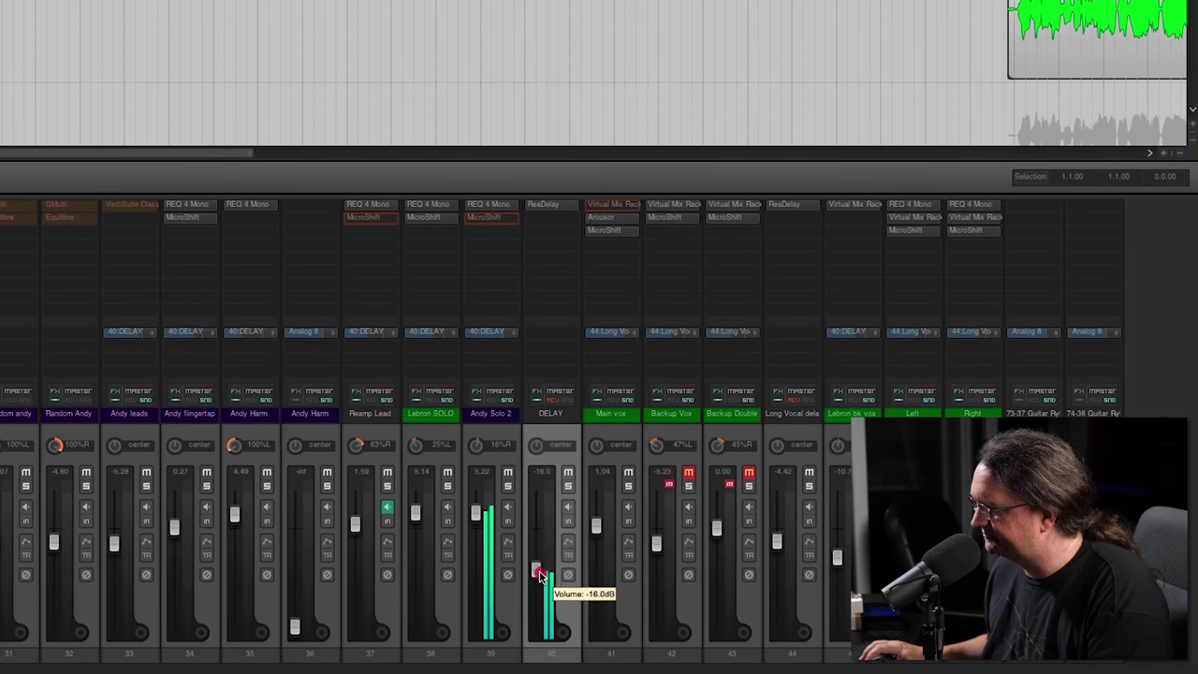
pyautogui.moveTo(539, 574); pyautogui.dragTo(561, 530)
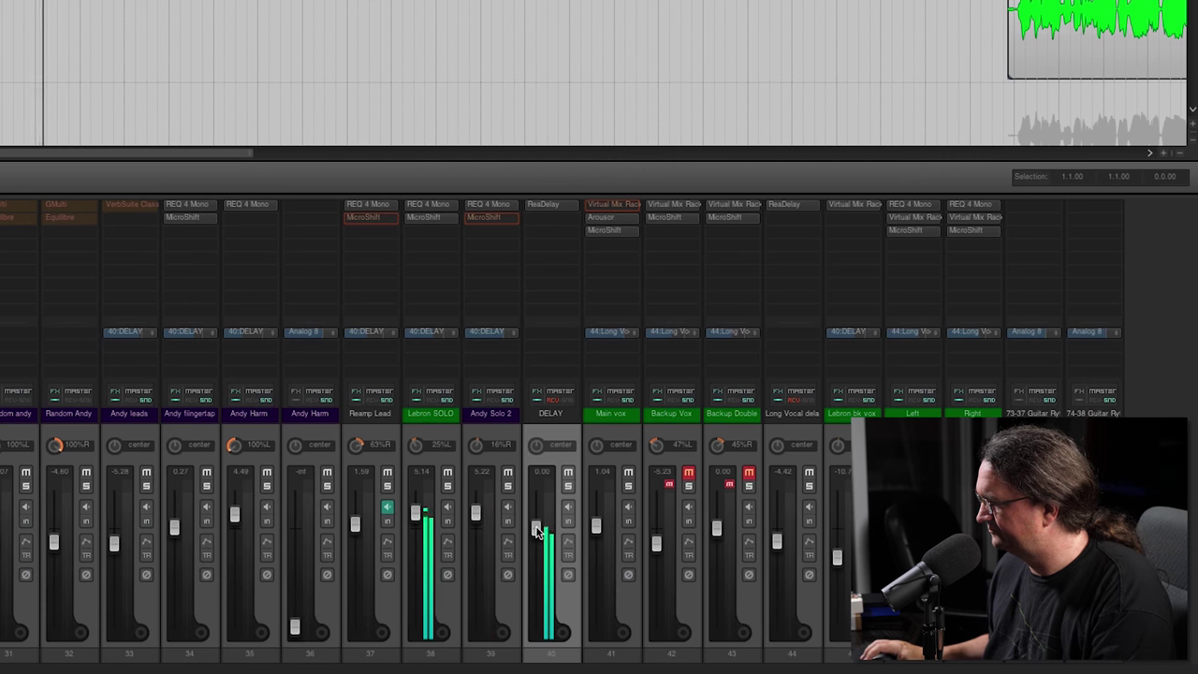
pyautogui.moveTo(539, 529)
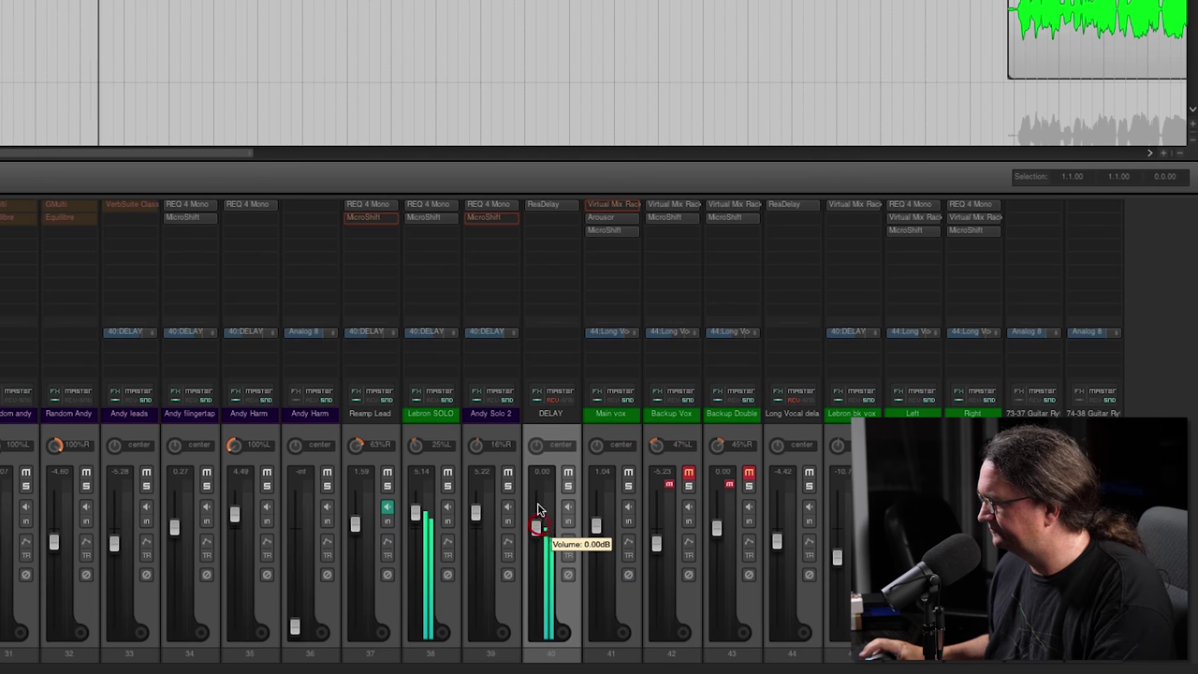
# - Lower the Andy Solo 2 send to DELAY to -4.52 dB
pyautogui.click(476, 337)
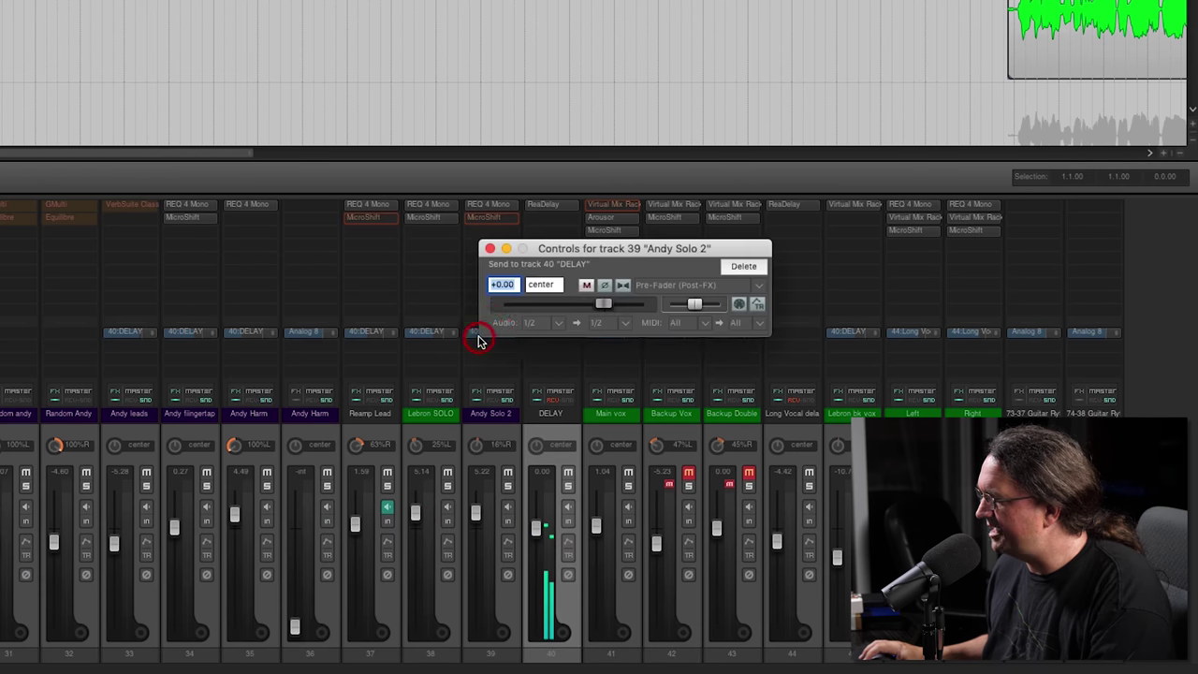
pyautogui.moveTo(606, 311); pyautogui.dragTo(591, 315)
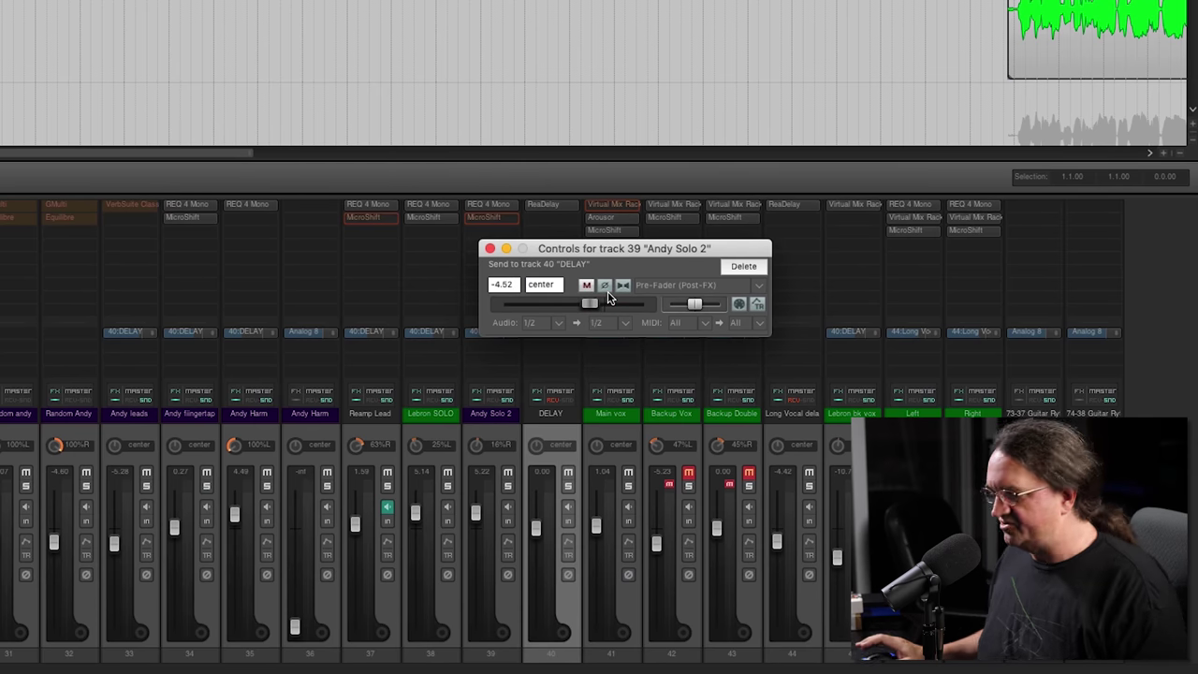
pyautogui.click(490, 249)
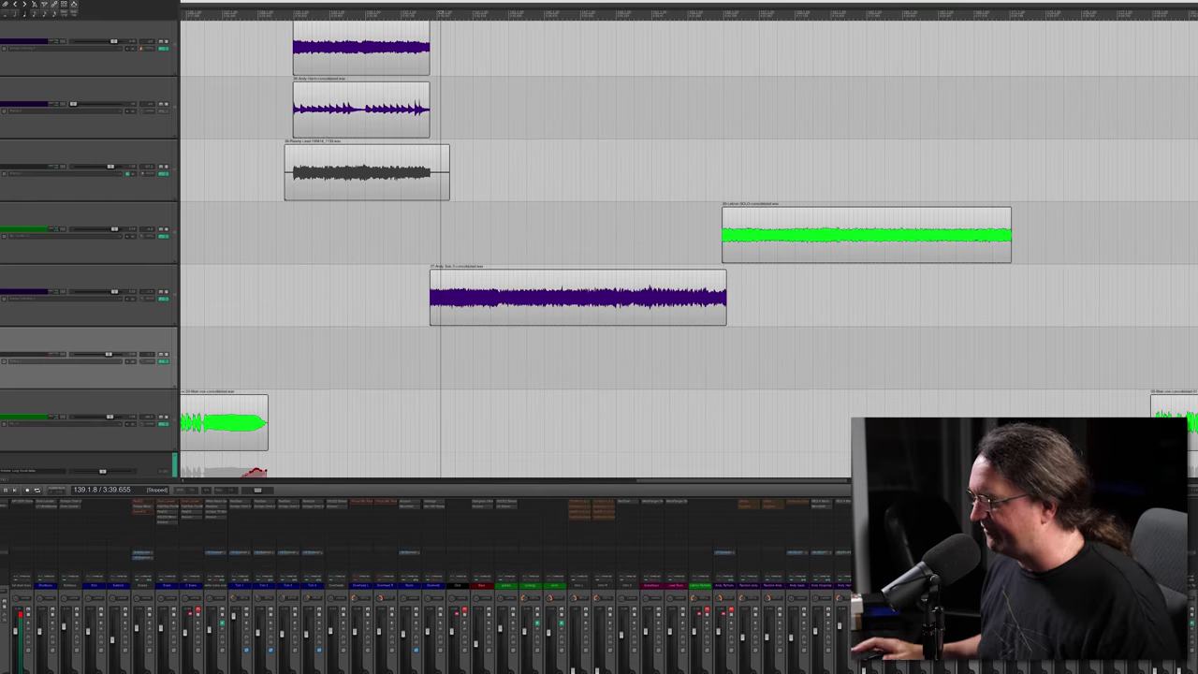
# - Set the Main vox send to DELAY to -8.42 dB
pyautogui.scroll(-3, 961, 234)
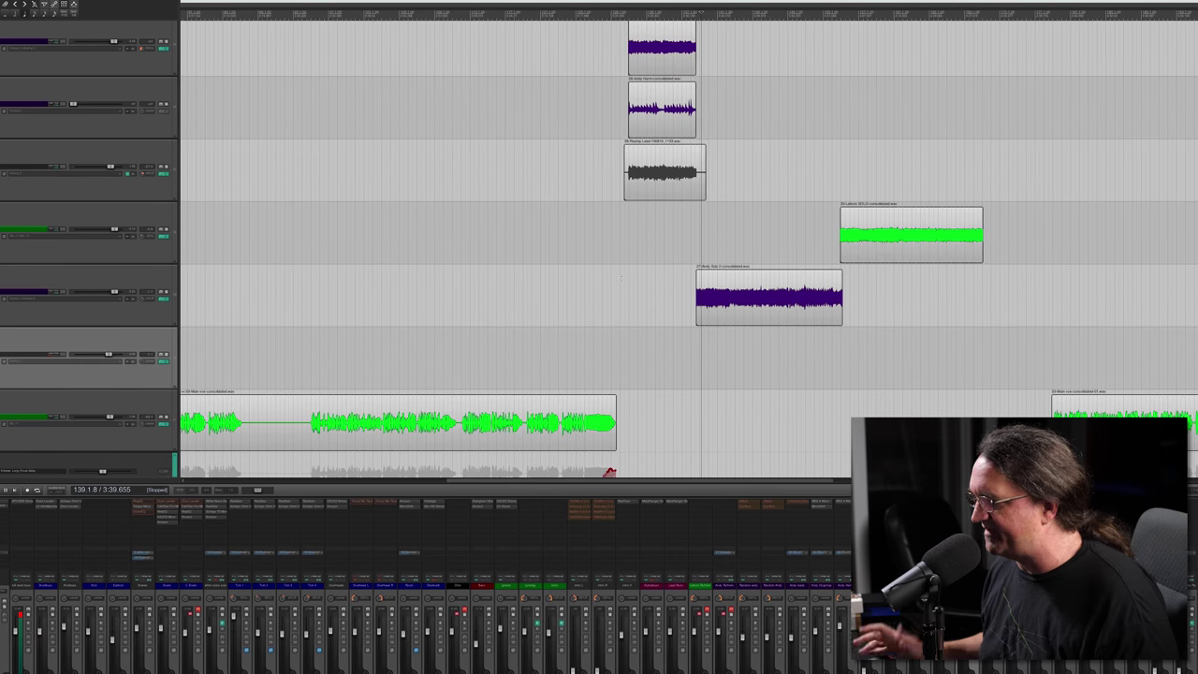
pyautogui.scroll(8, 609, 471)
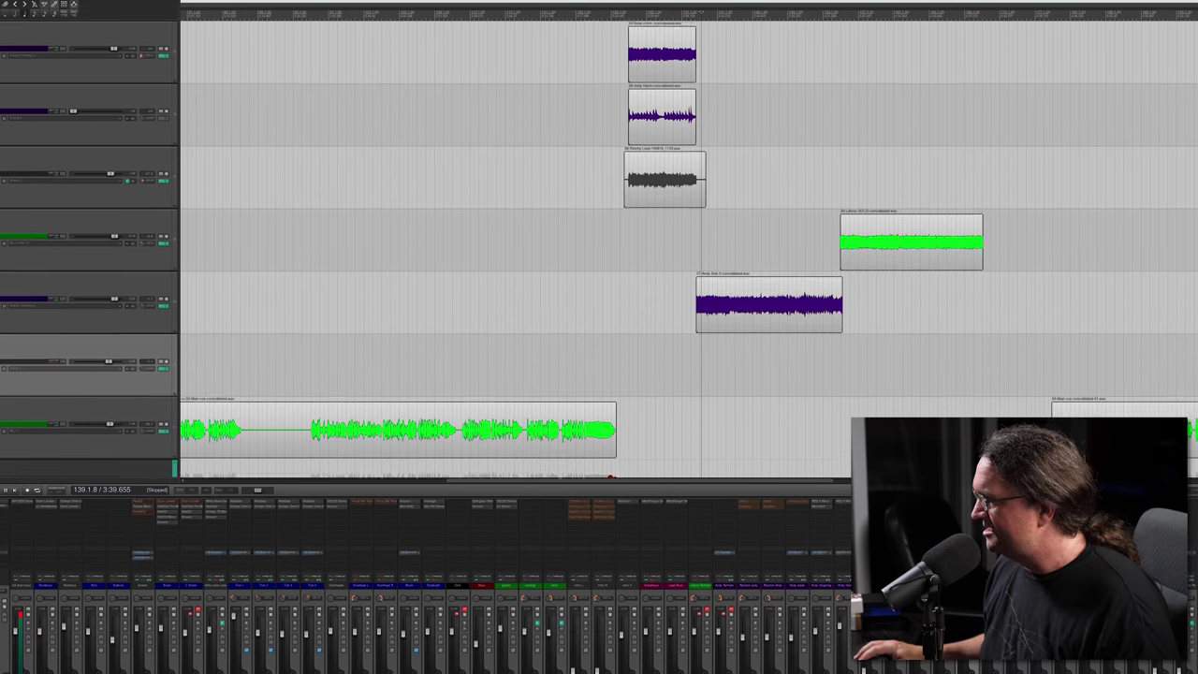
pyautogui.scroll(-6, 492, 290)
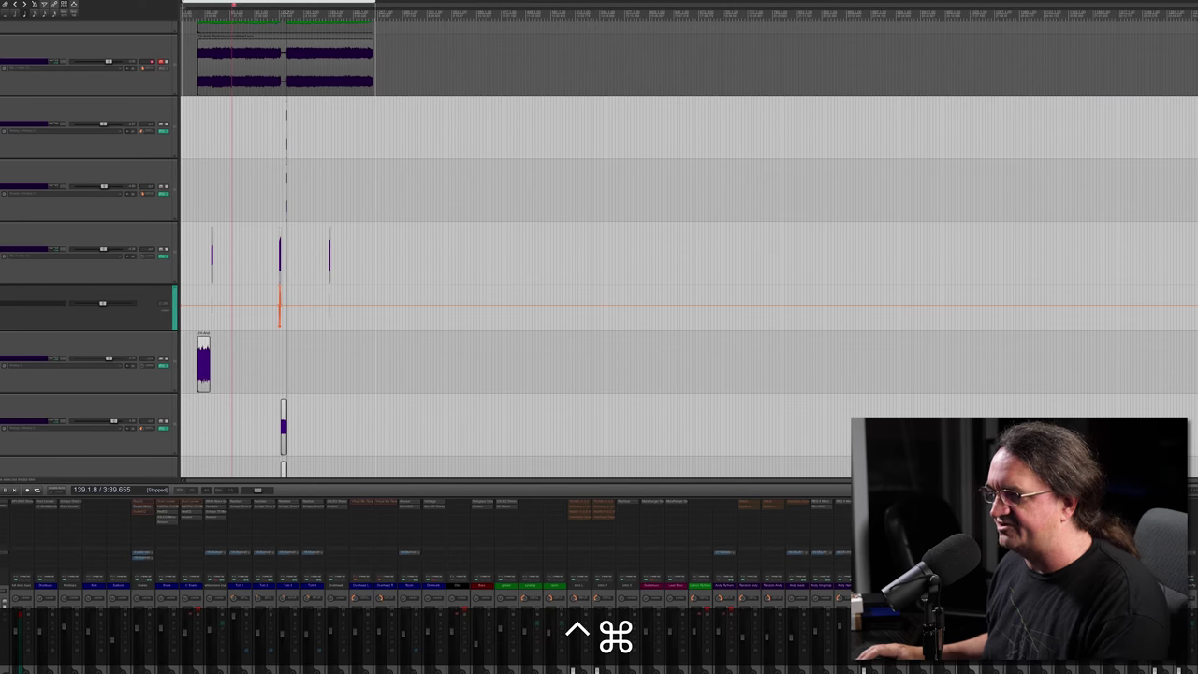
pyautogui.scroll(-5, 689, 281)
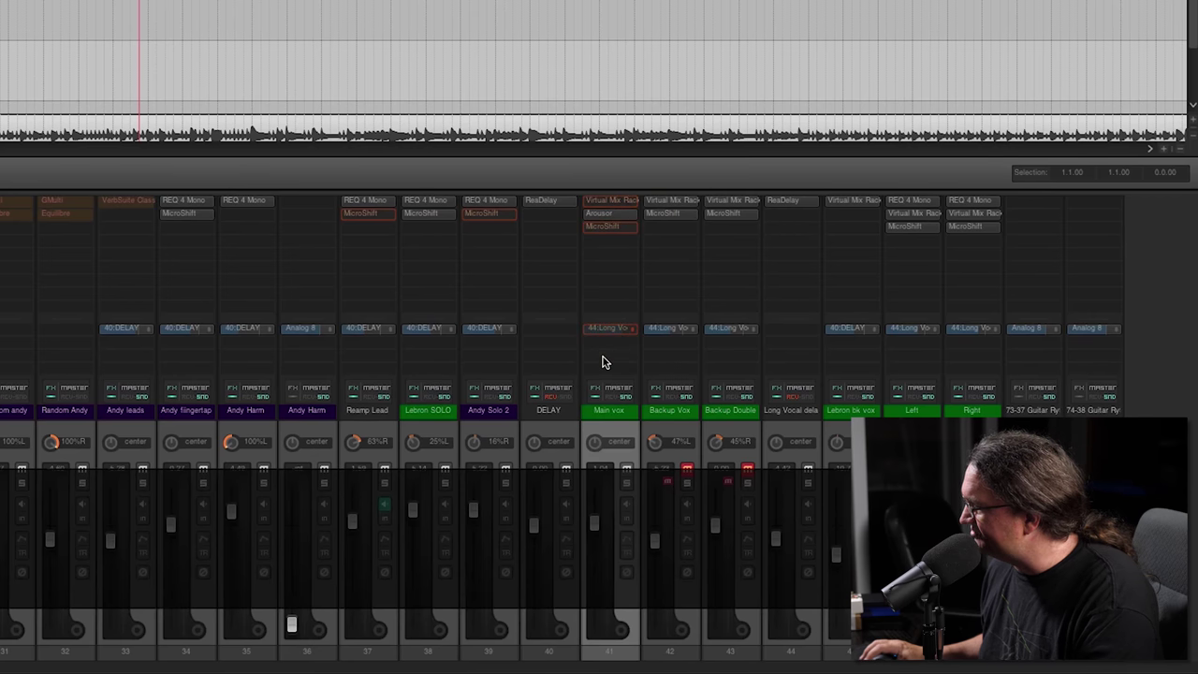
pyautogui.click(551, 338)
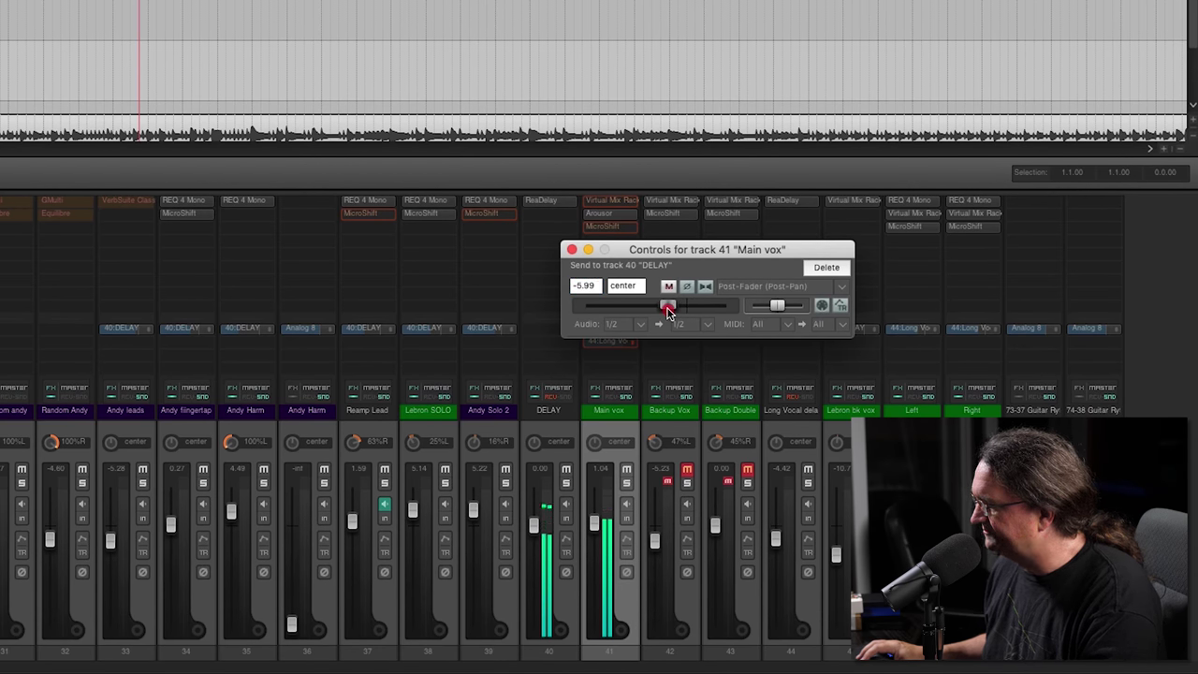
pyautogui.moveTo(667, 309); pyautogui.dragTo(661, 312)
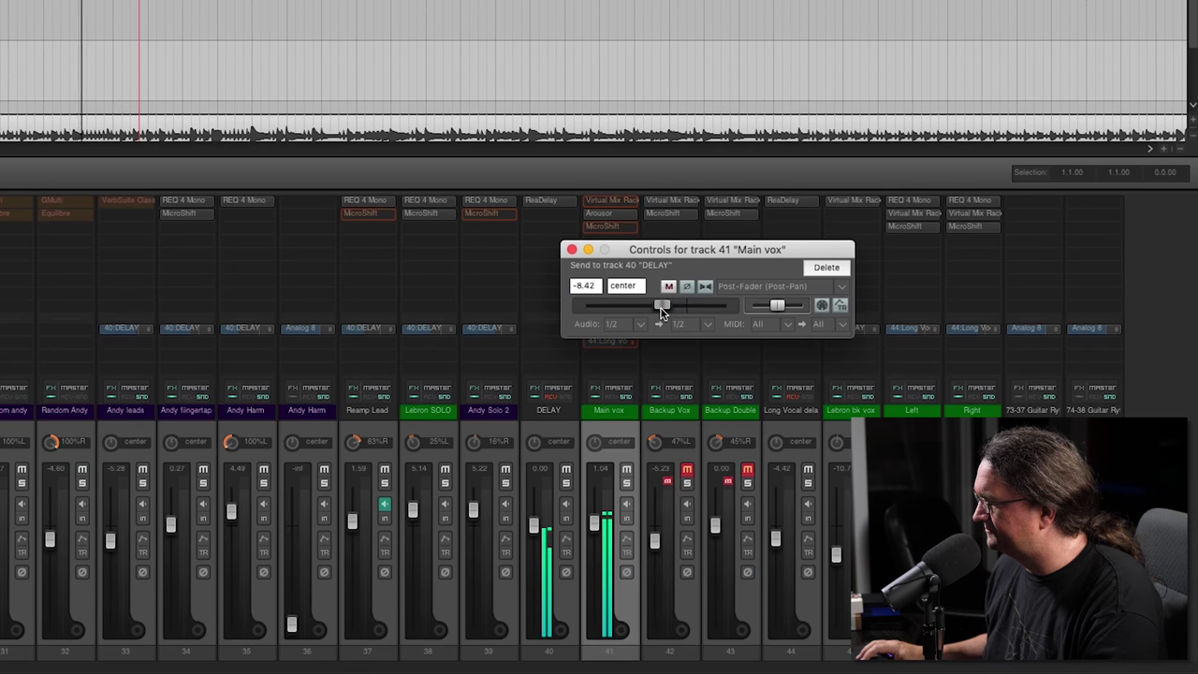
# - Raise the Main vox fader to +2.88 dB and close the send settings
pyautogui.moveTo(595, 532); pyautogui.dragTo(595, 524)
pyautogui.click(609, 328)
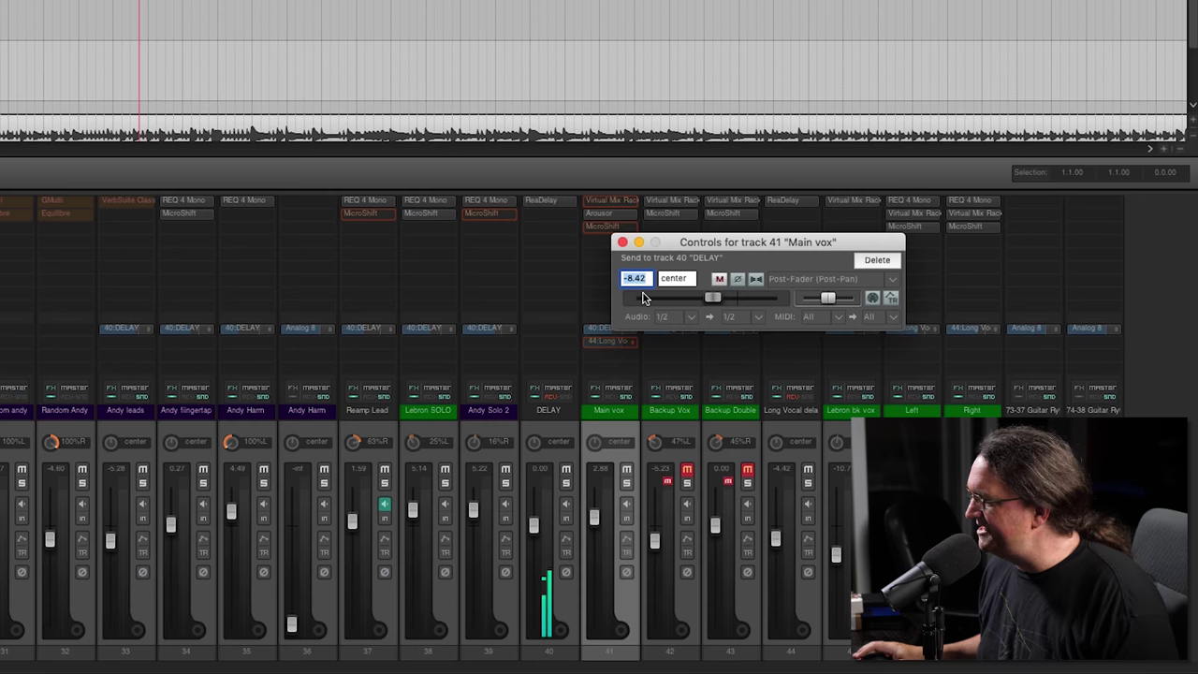
pyautogui.click(623, 243)
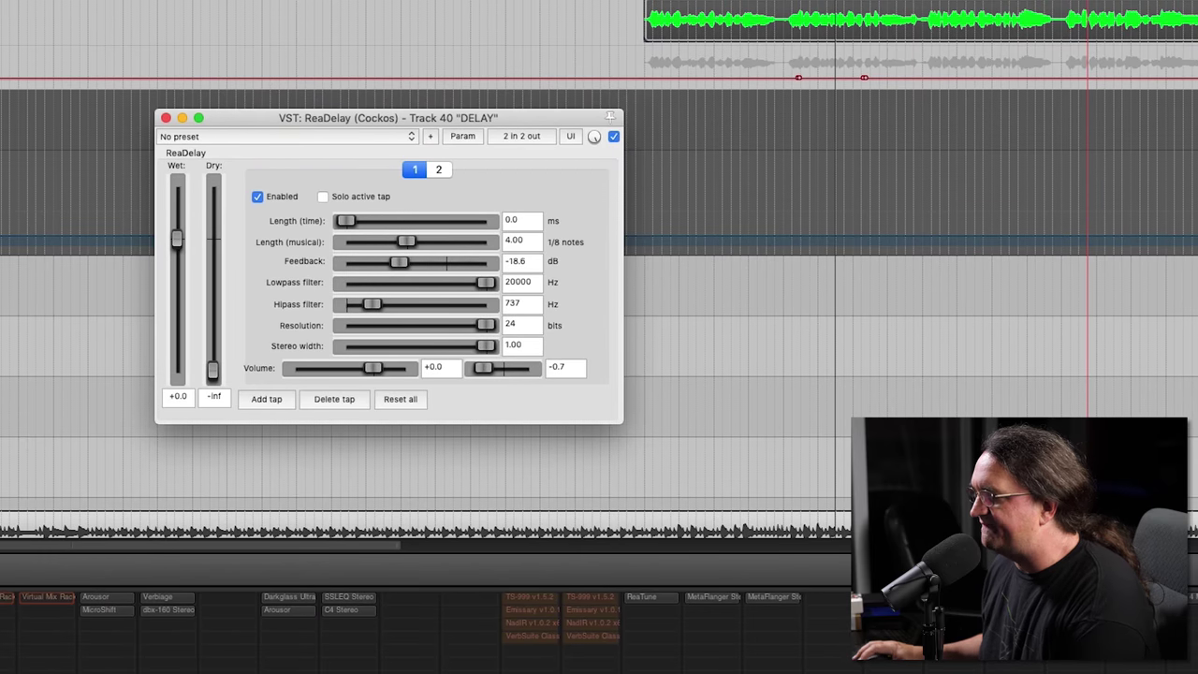
# - Set ReaDelay tap 1's musical length to 2 eighth notes and tap 2's to about 1.82
pyautogui.doubleClick(527, 243)
pyautogui.write('2')
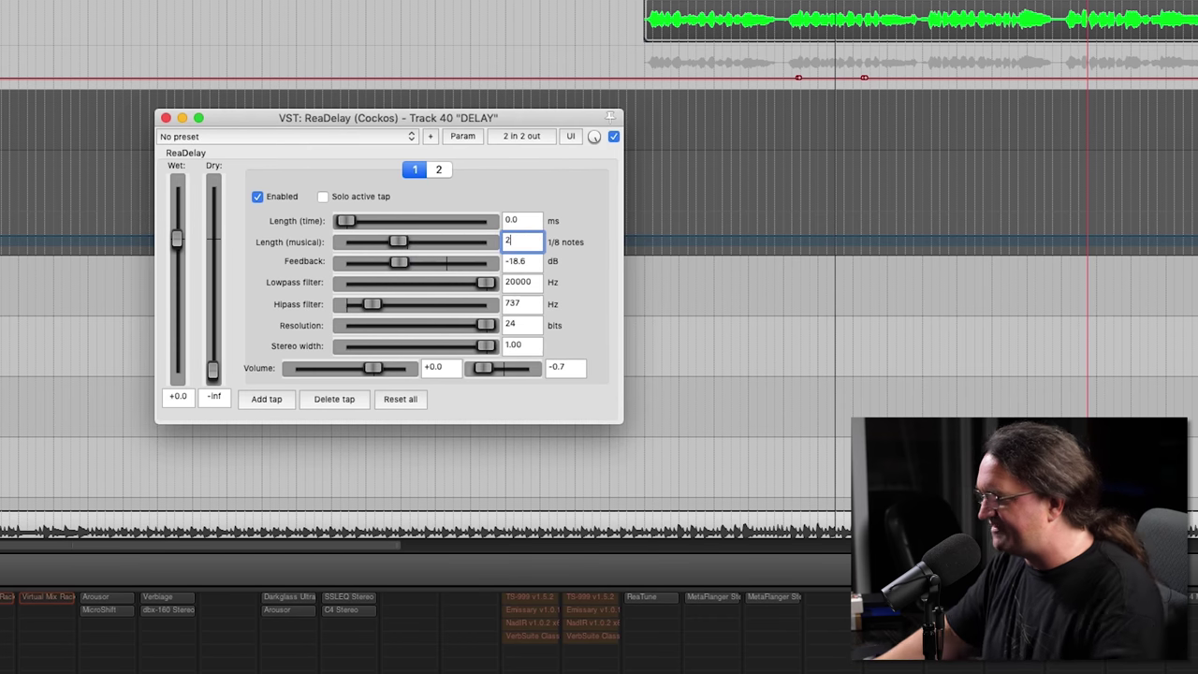
pyautogui.click(440, 172)
pyautogui.click(419, 223)
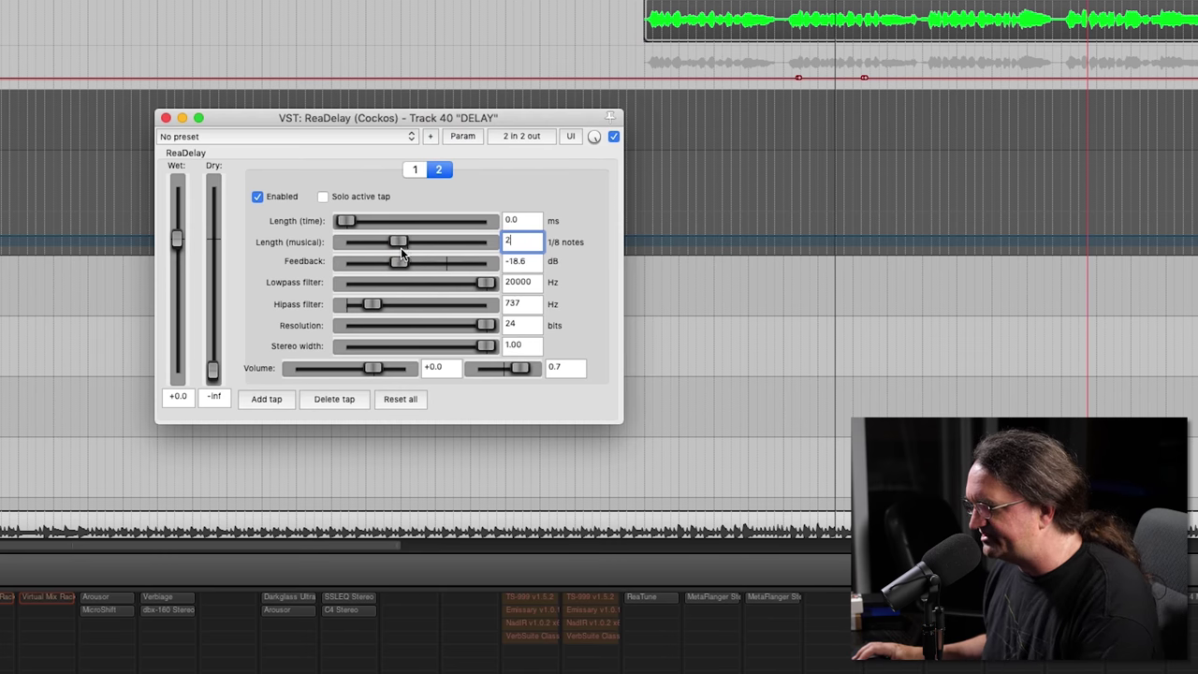
pyautogui.click(400, 247)
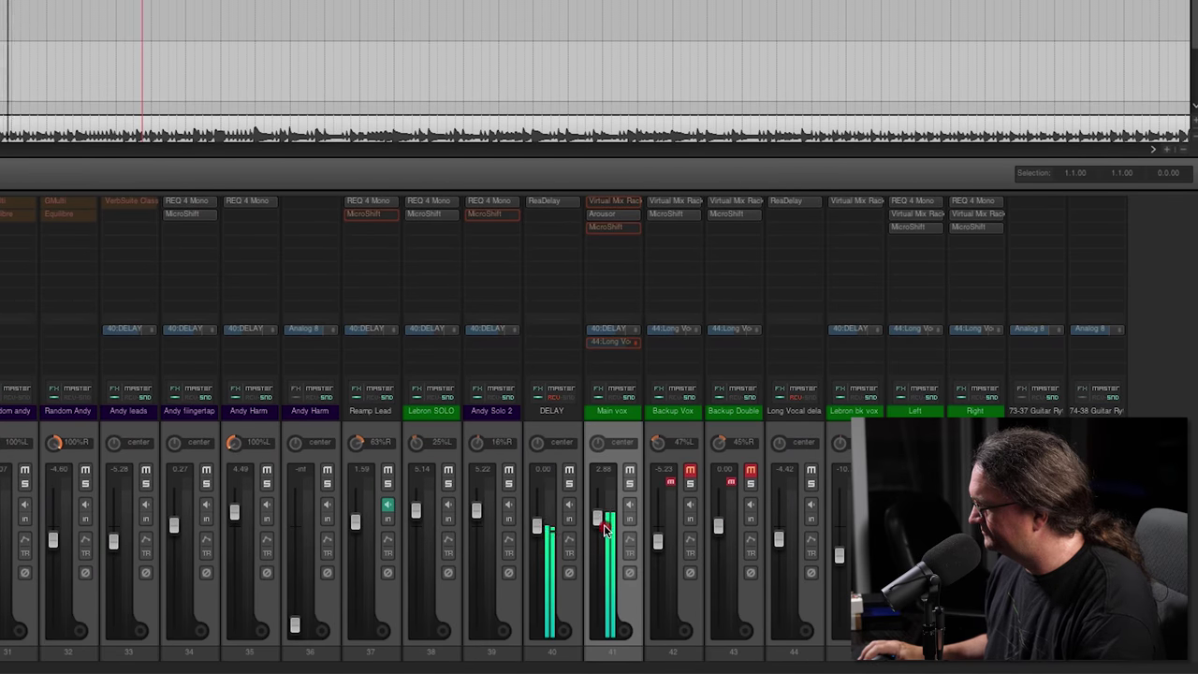
# - Ease Main vox down to 1.81 dB, raise its DELAY send to -5.38, and solo-audition it
pyautogui.moveTo(606, 530); pyautogui.dragTo(609, 535)
pyautogui.click(613, 340)
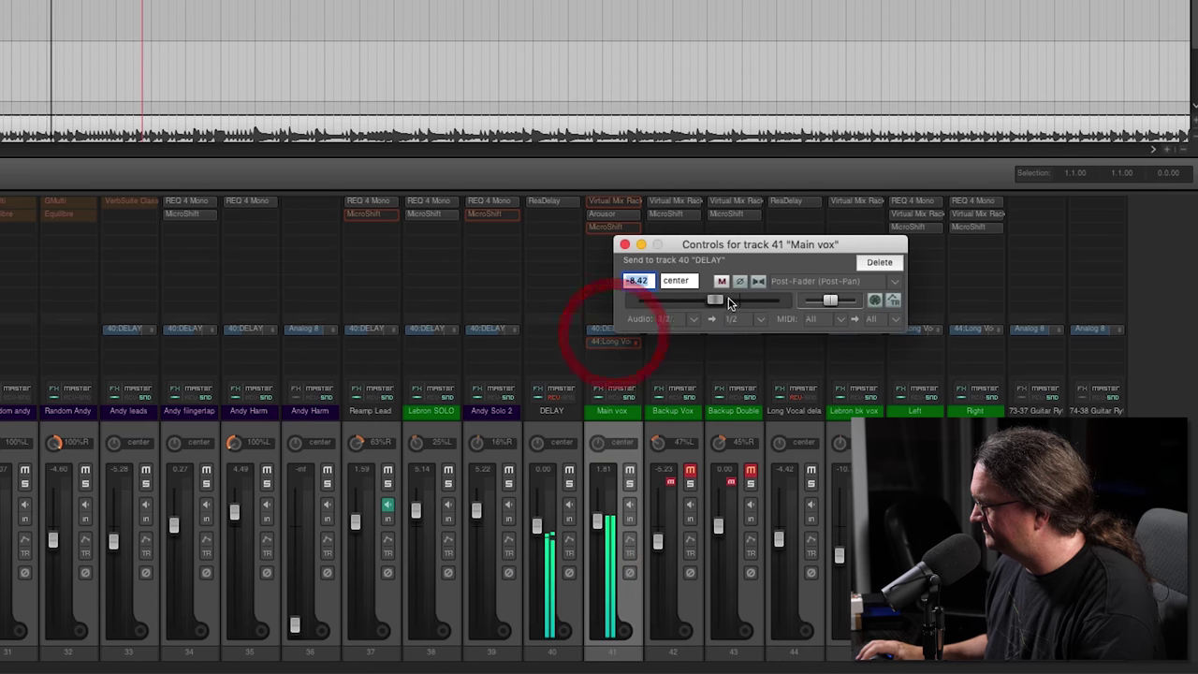
pyautogui.moveTo(729, 299); pyautogui.dragTo(728, 303)
pyautogui.click(630, 483)
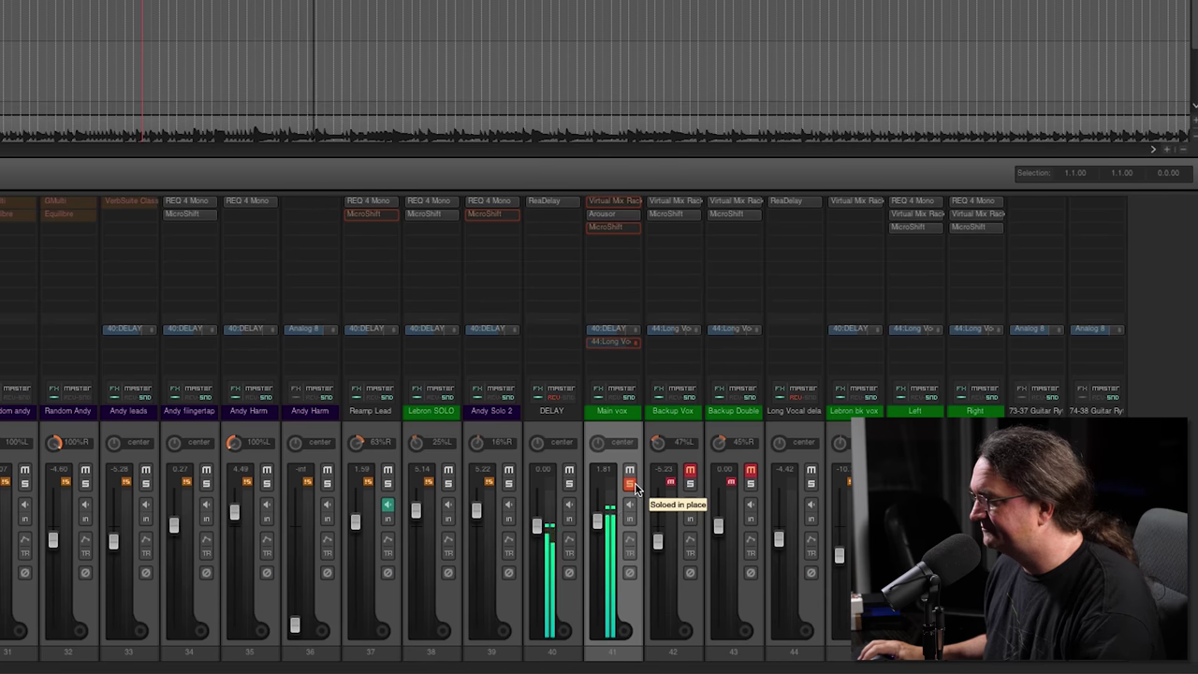
pyautogui.click(630, 484)
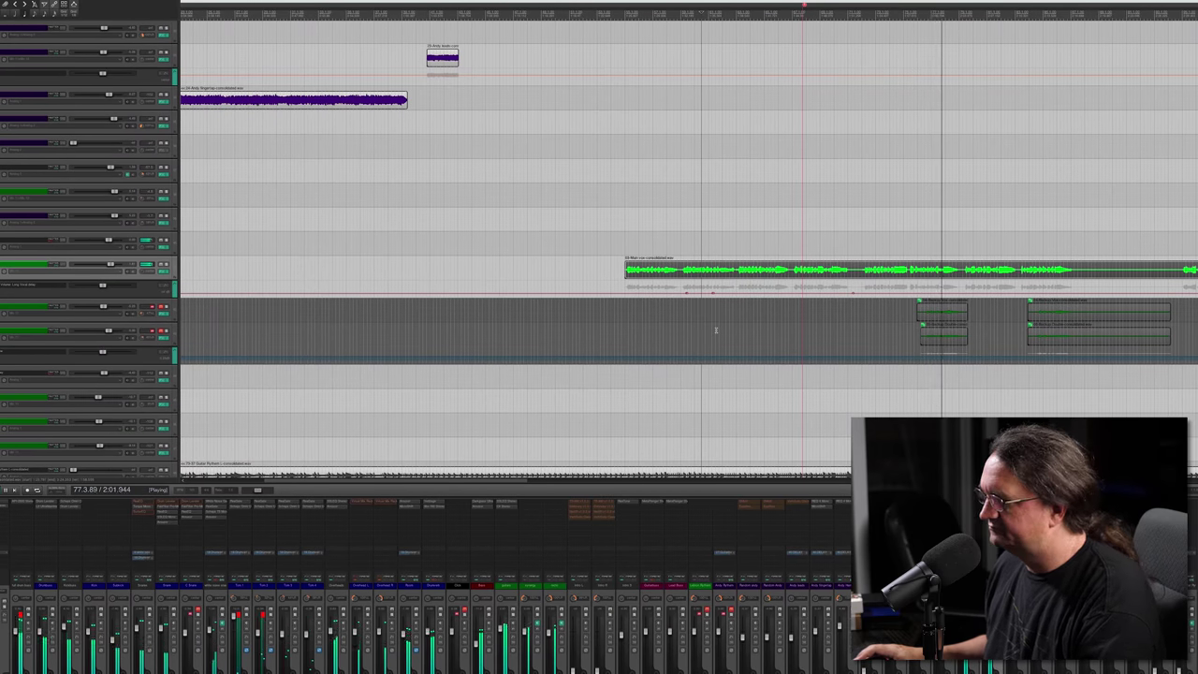
# - Stop playback after auditioning the vocal delay
pyautogui.press('space')
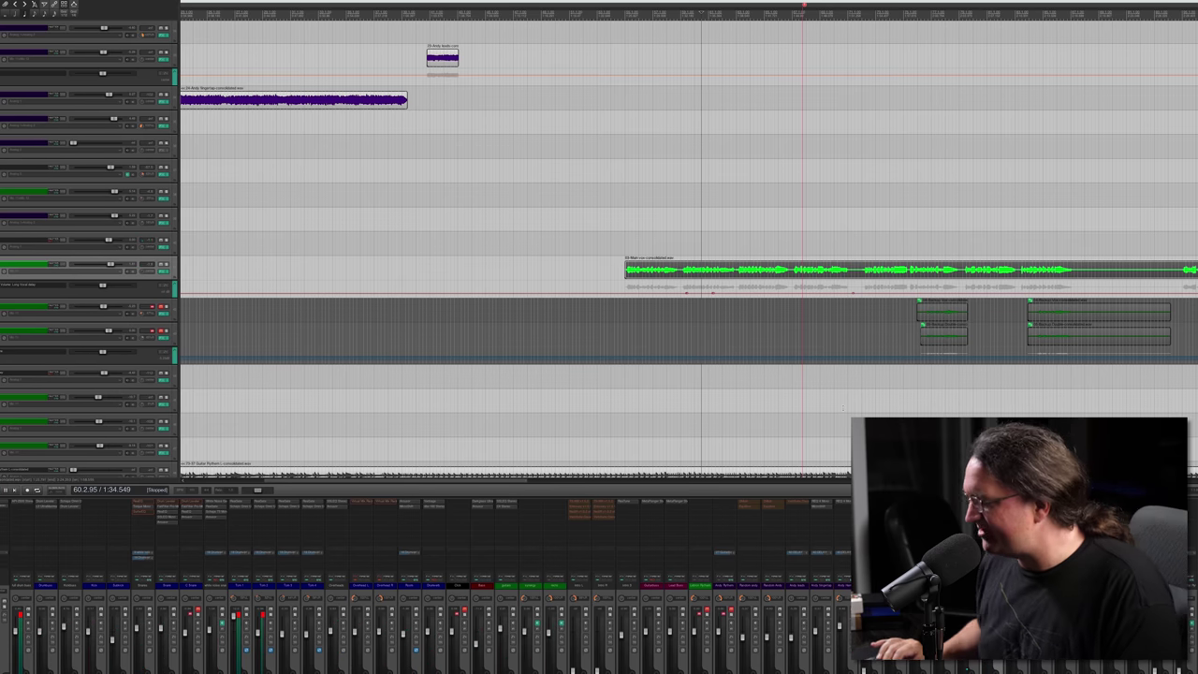